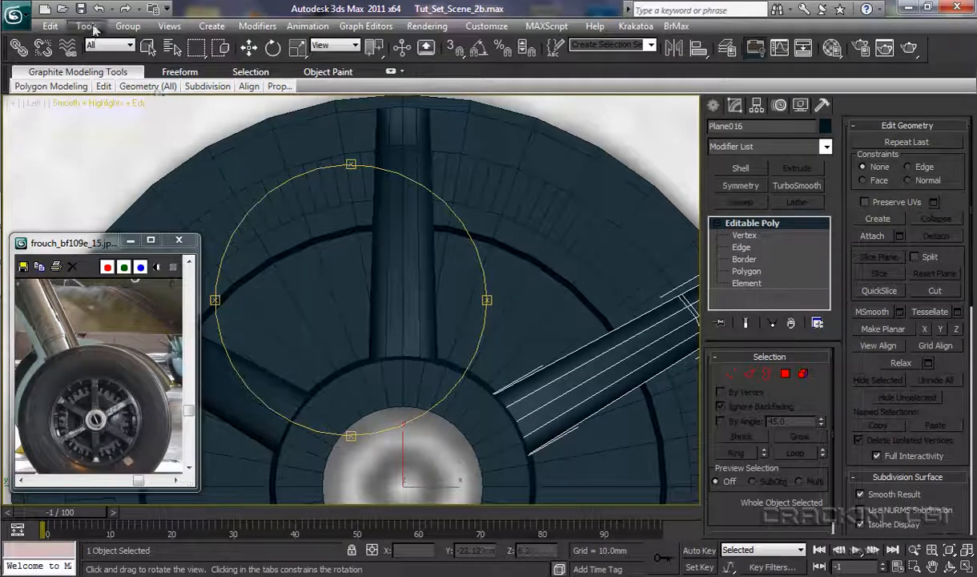
left_click(87, 25)
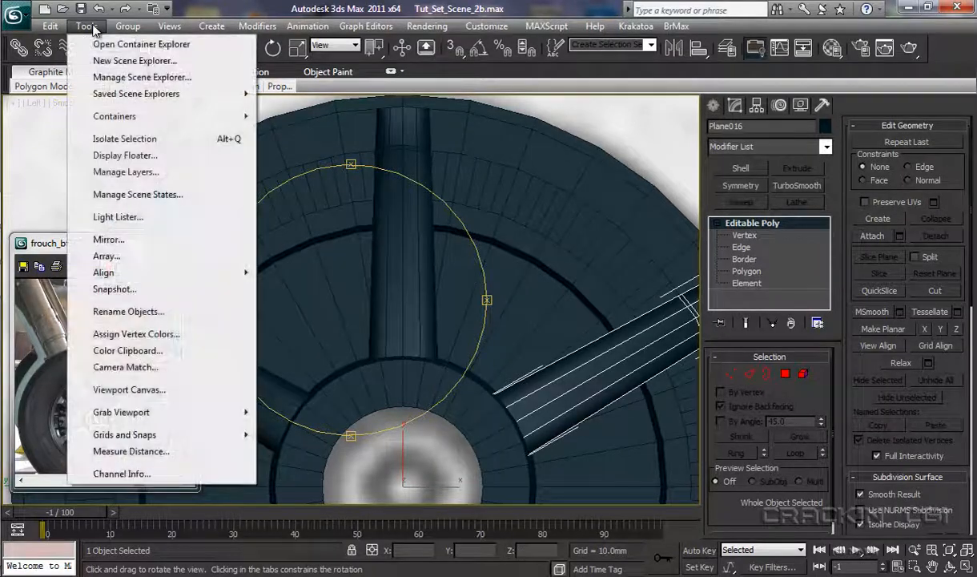
left_click(108, 256)
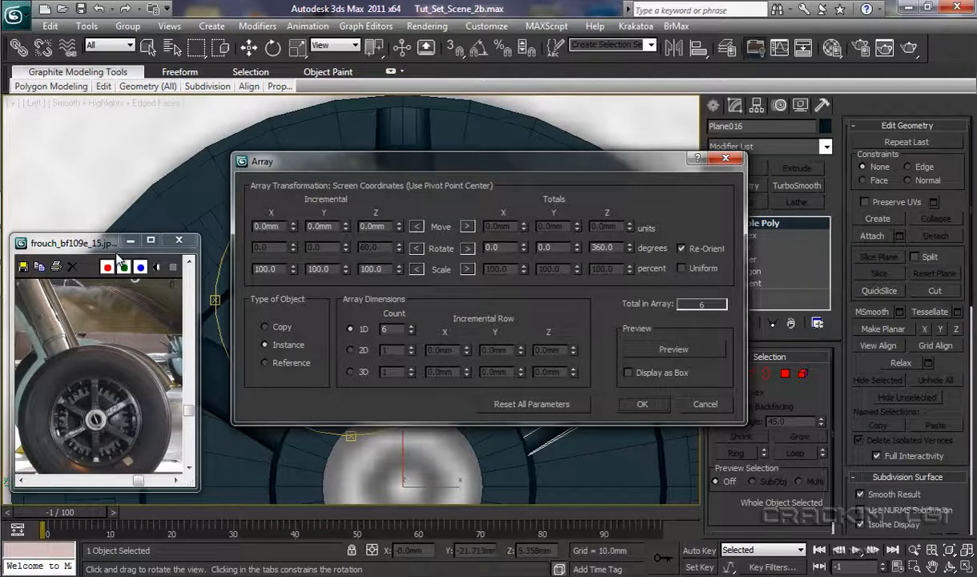
left_click_drag(510, 165, 682, 45)
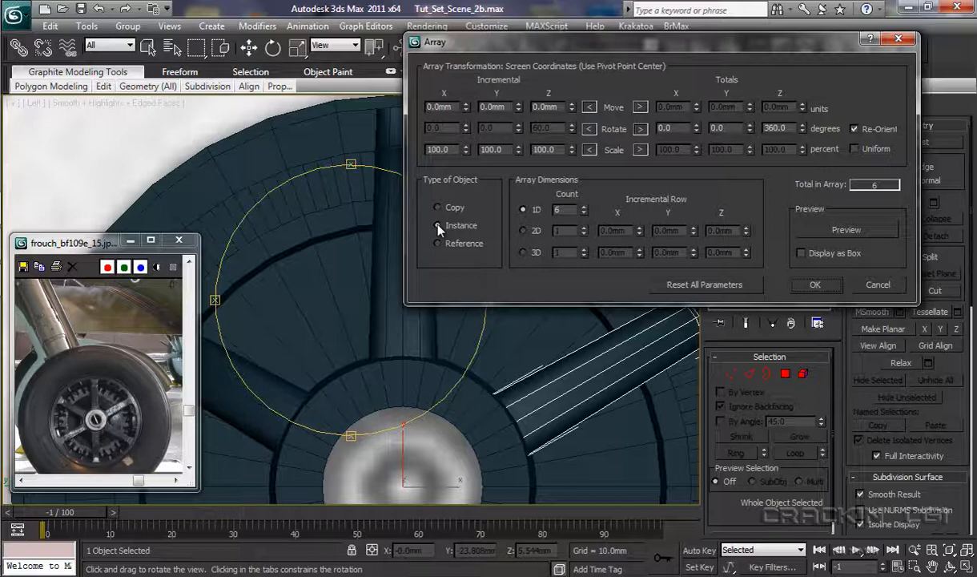
left_click(899, 39)
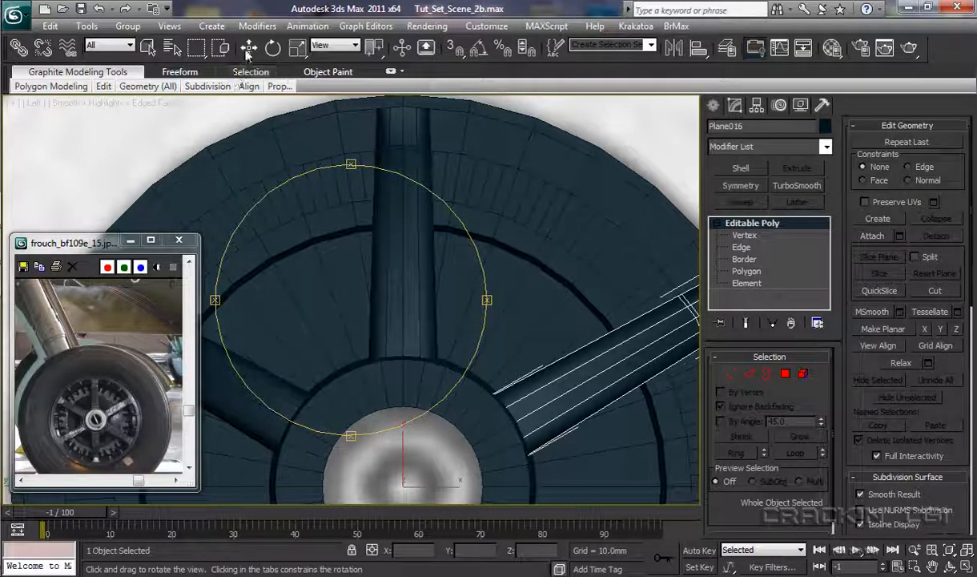
Chamfer the two long side edges of the upper vertical spoke by 0.02 mm with one segment.
left_click(148, 48)
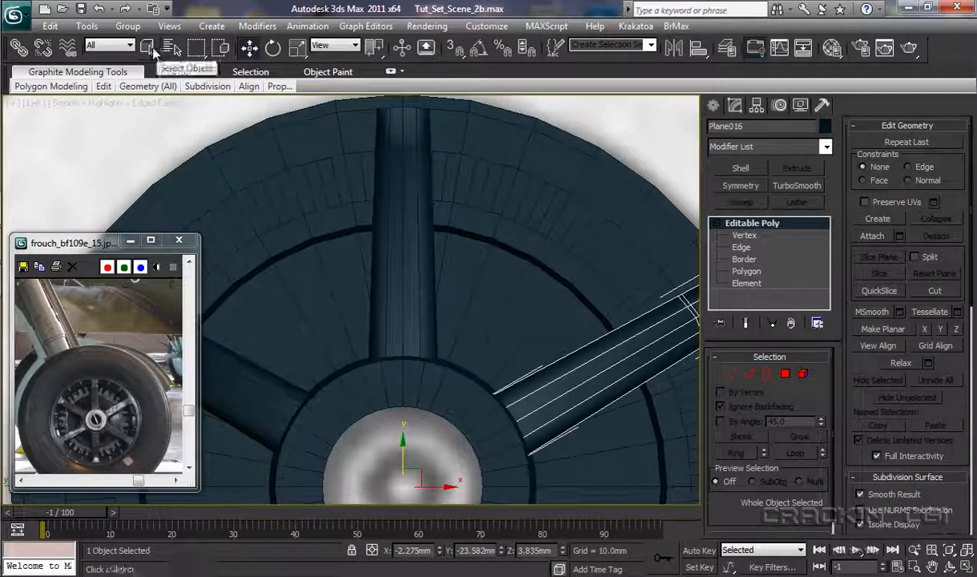
left_click(406, 225)
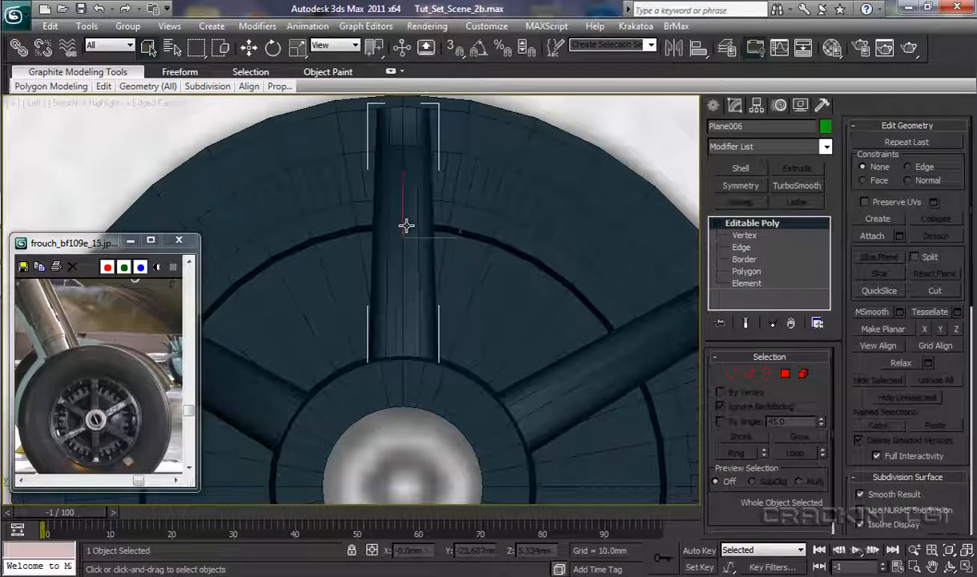
middle_click_drag(397, 285, 443, 286, "alt")
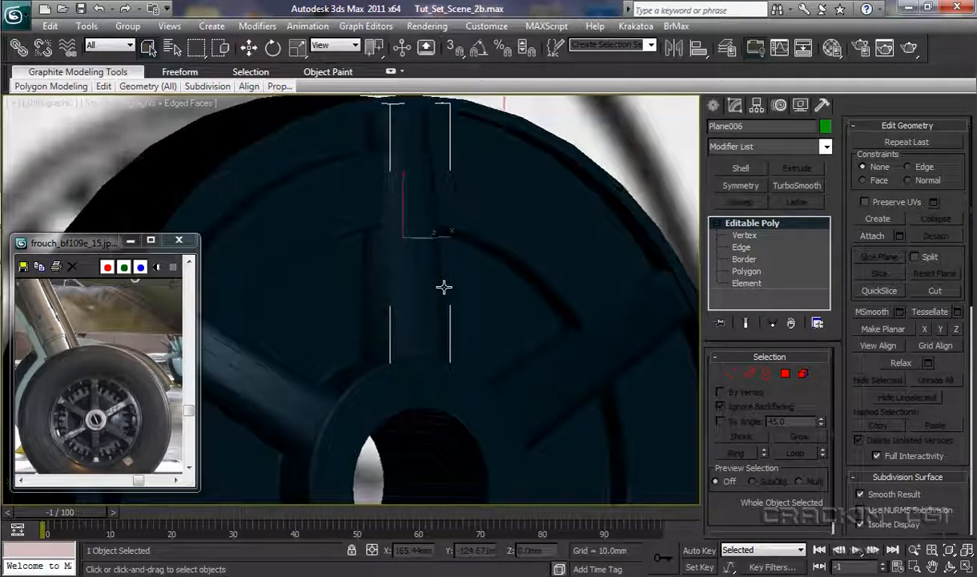
left_click(740, 247)
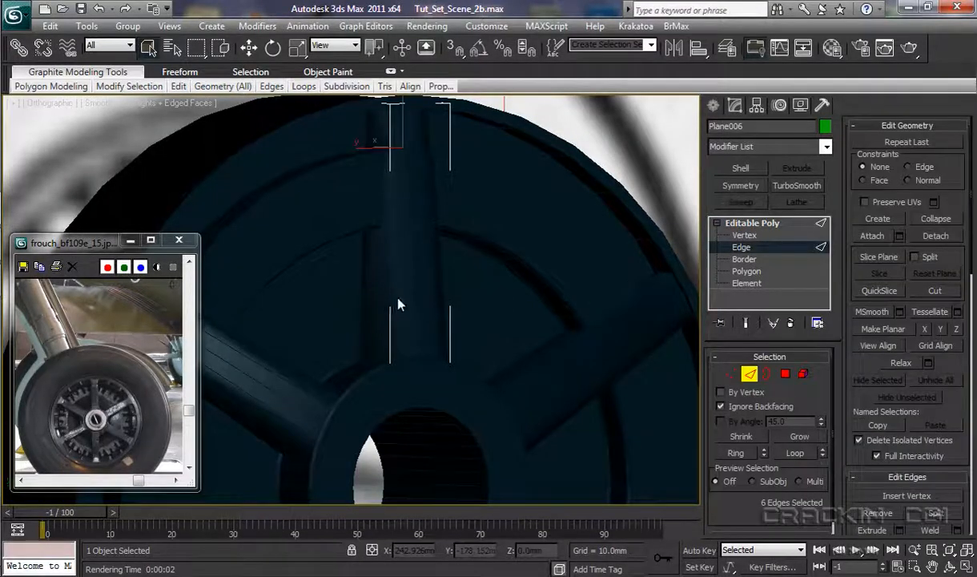
left_click(388, 270)
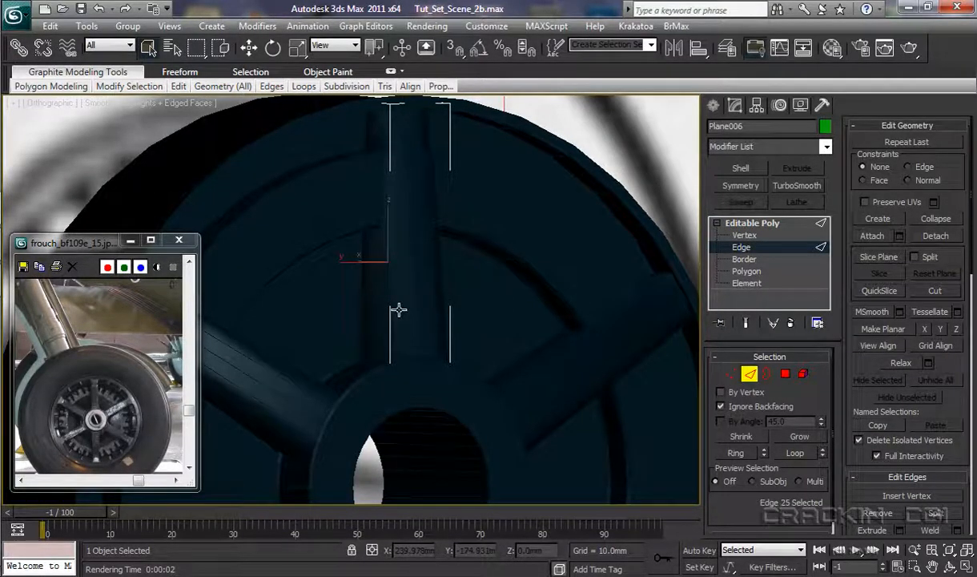
left_click(439, 266)
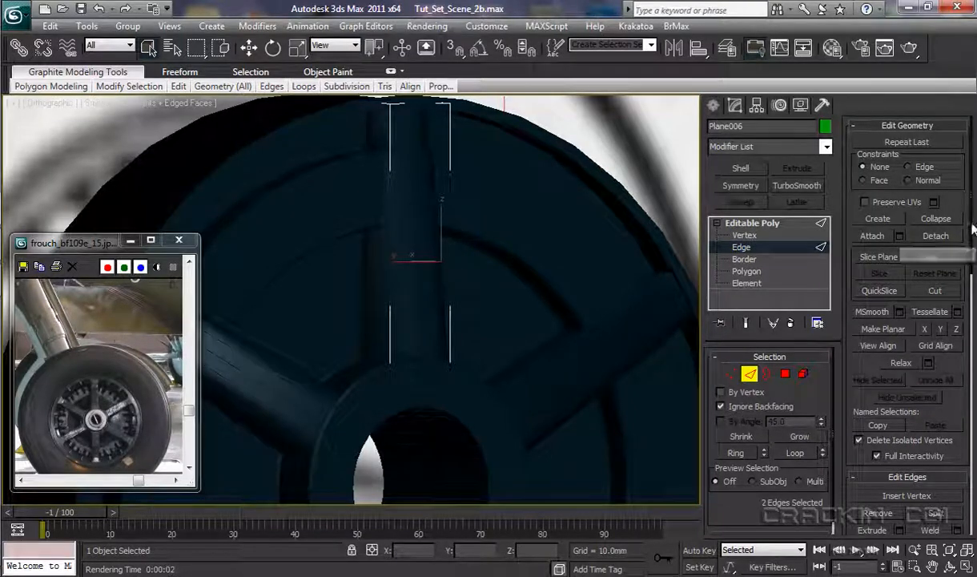
left_click_drag(973, 233, 975, 328)
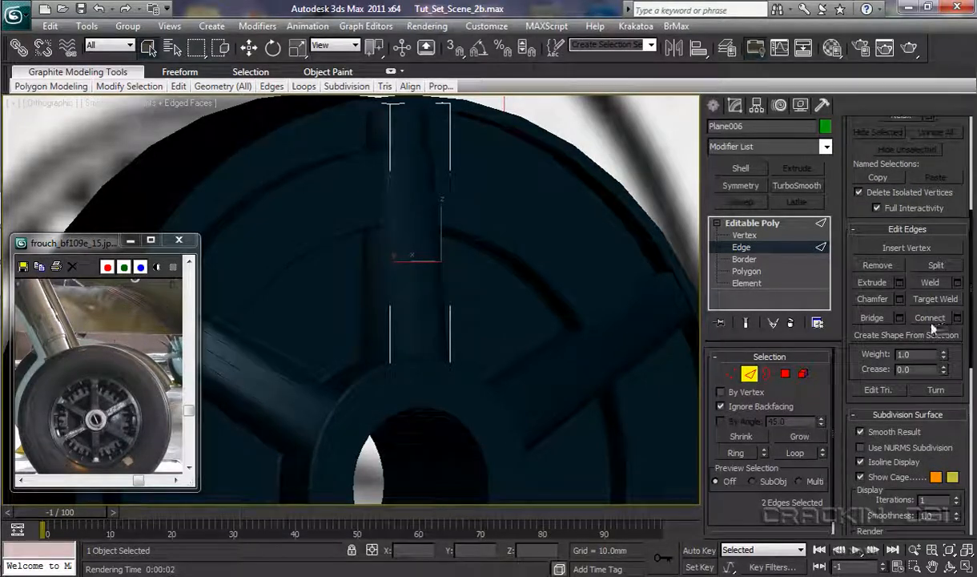
left_click(899, 300)
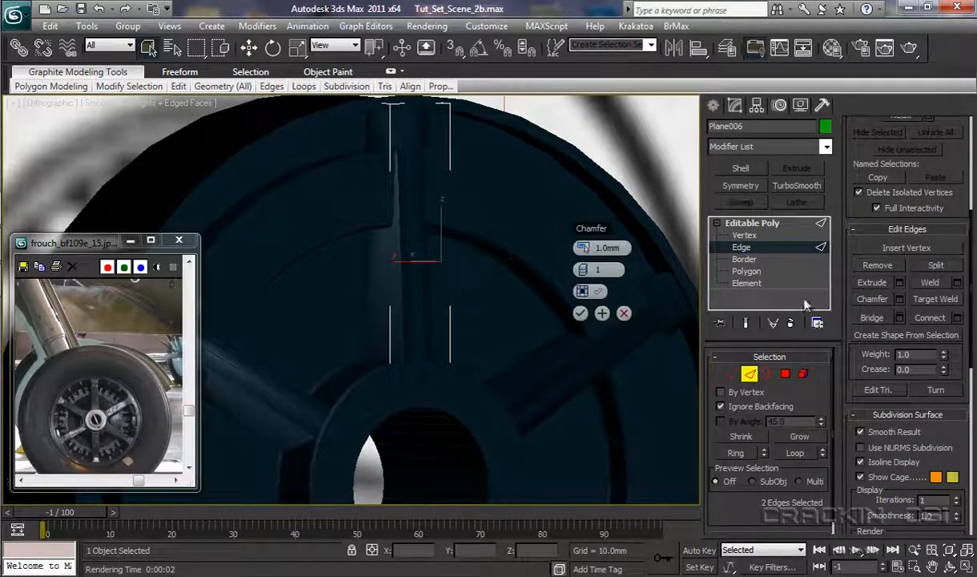
right_click(588, 250)
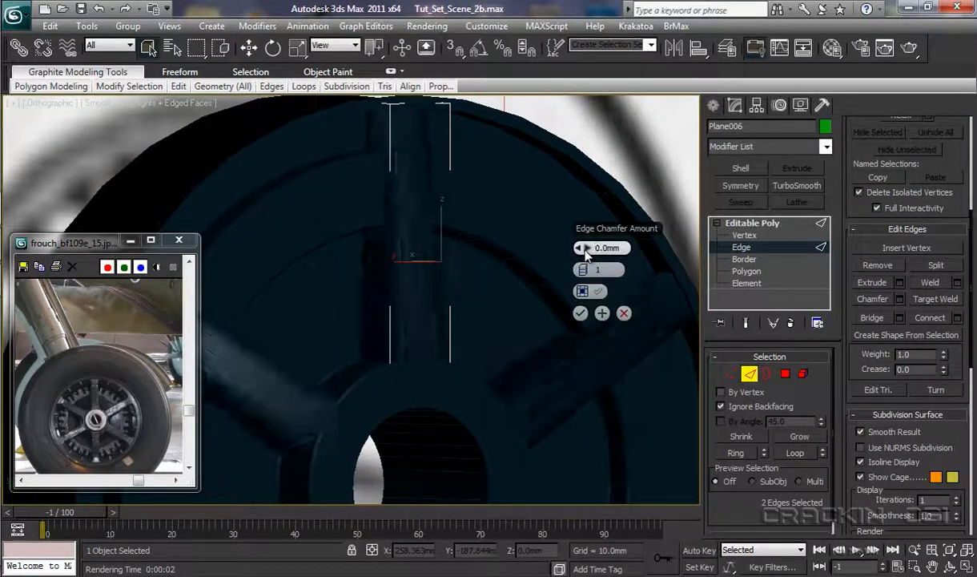
left_click(587, 250)
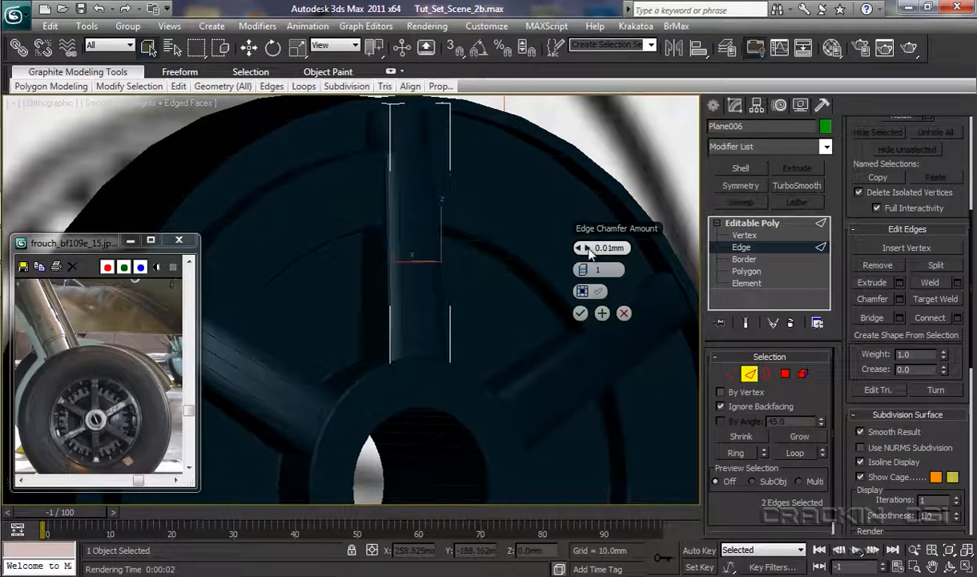
left_click(588, 248)
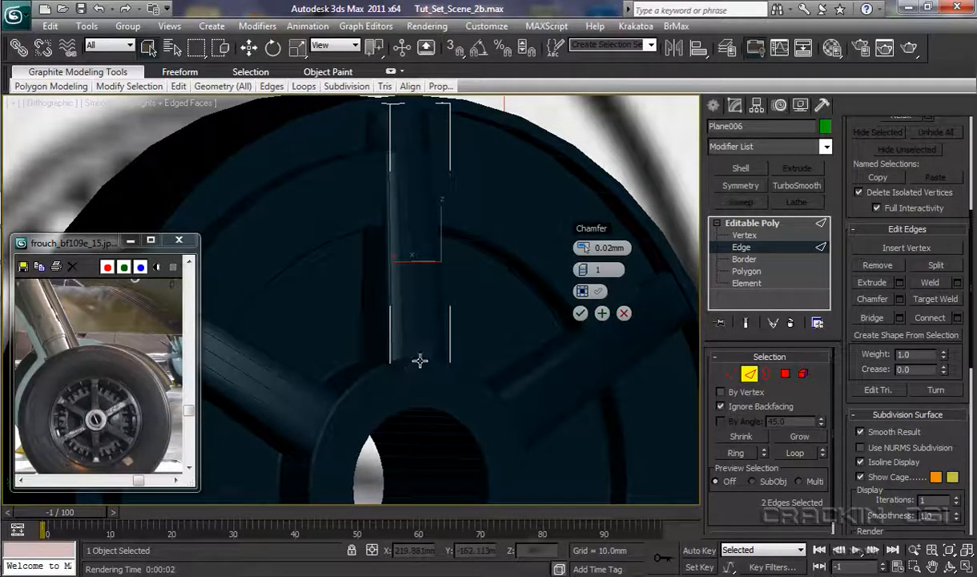
left_click(581, 314)
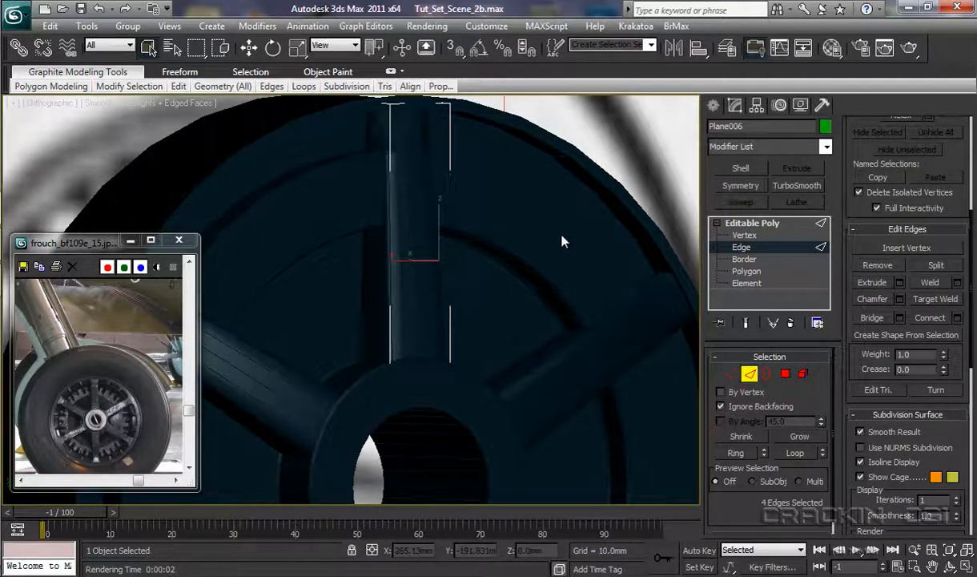
left_click(736, 225)
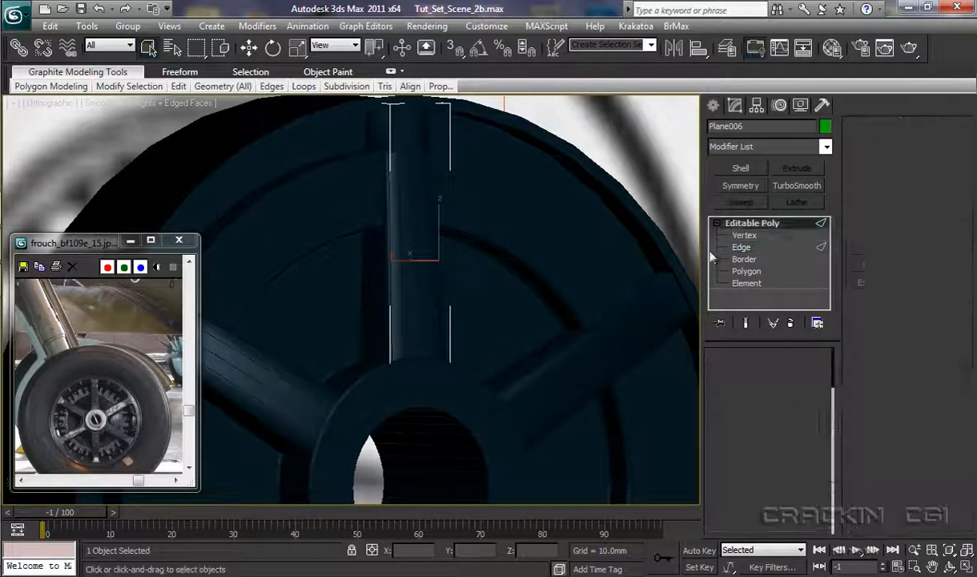
Attach all six spokes to the wheel hub cylinder so they form a single editable poly.
left_click(589, 241)
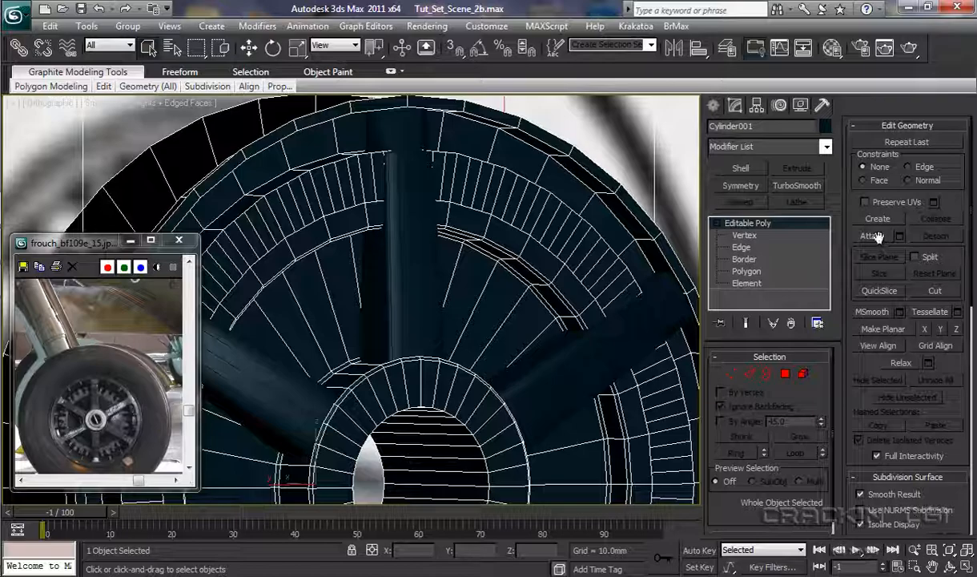
scroll(567, 317, "down", 1)
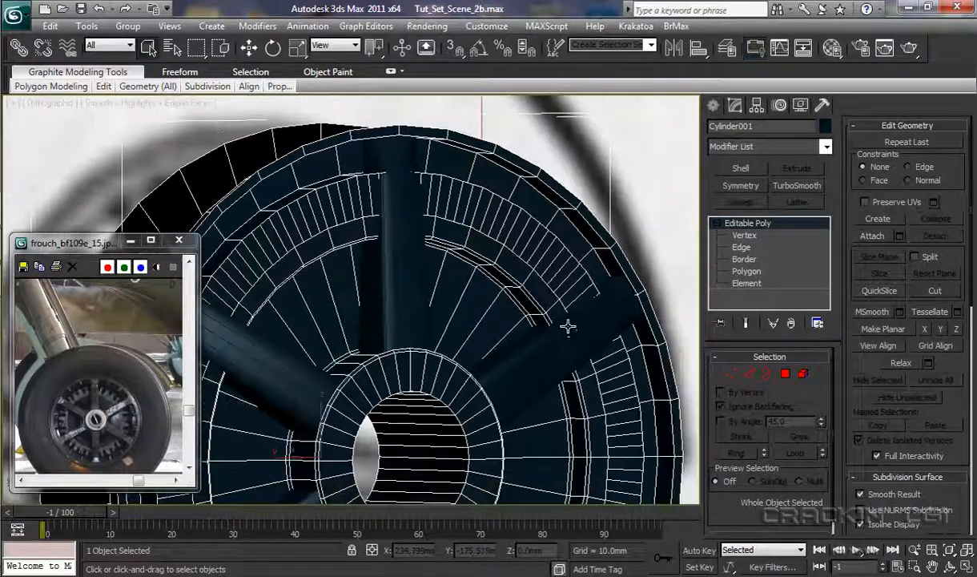
scroll(567, 326, "down", 2)
middle_click_drag(574, 366, 547, 317)
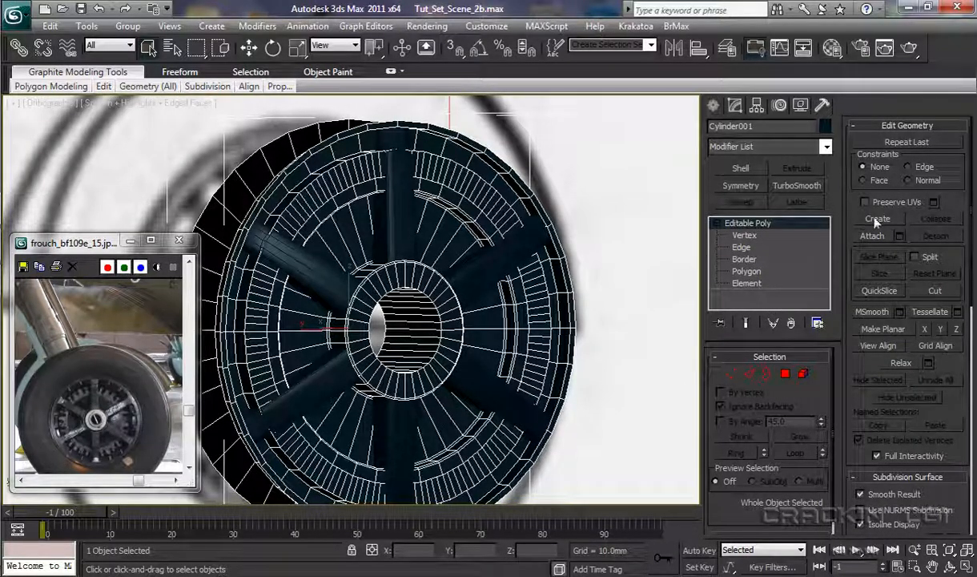
left_click(873, 237)
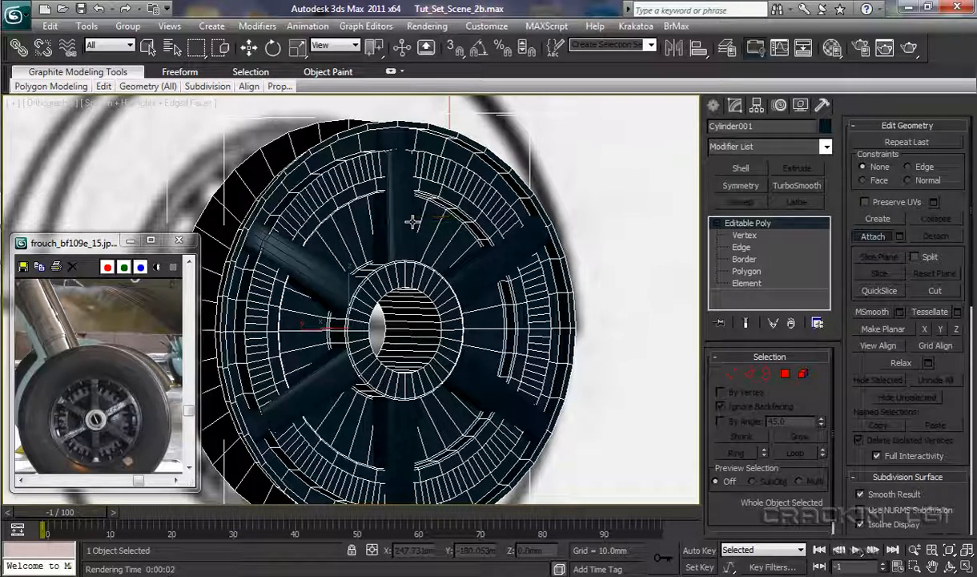
left_click(473, 260)
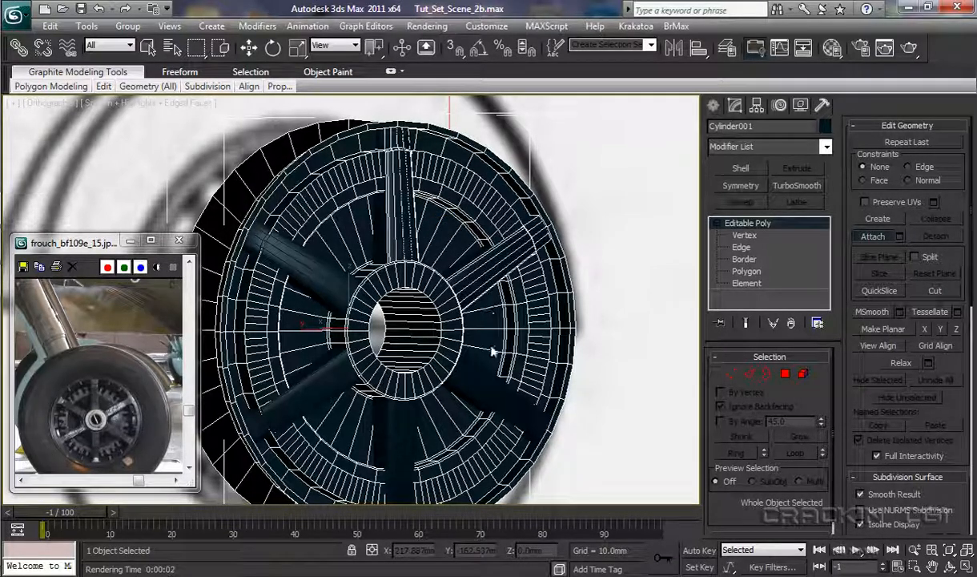
left_click(490, 385)
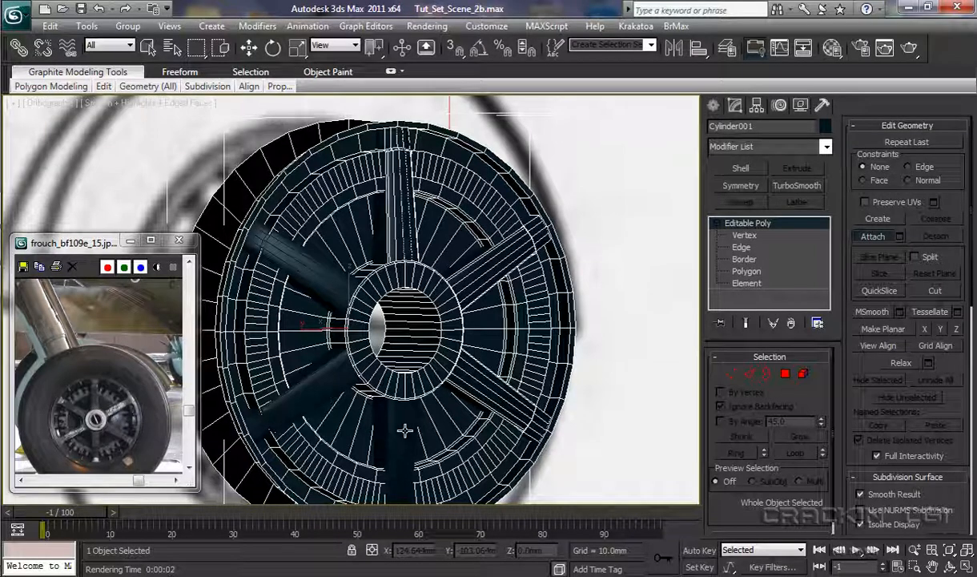
left_click(294, 373)
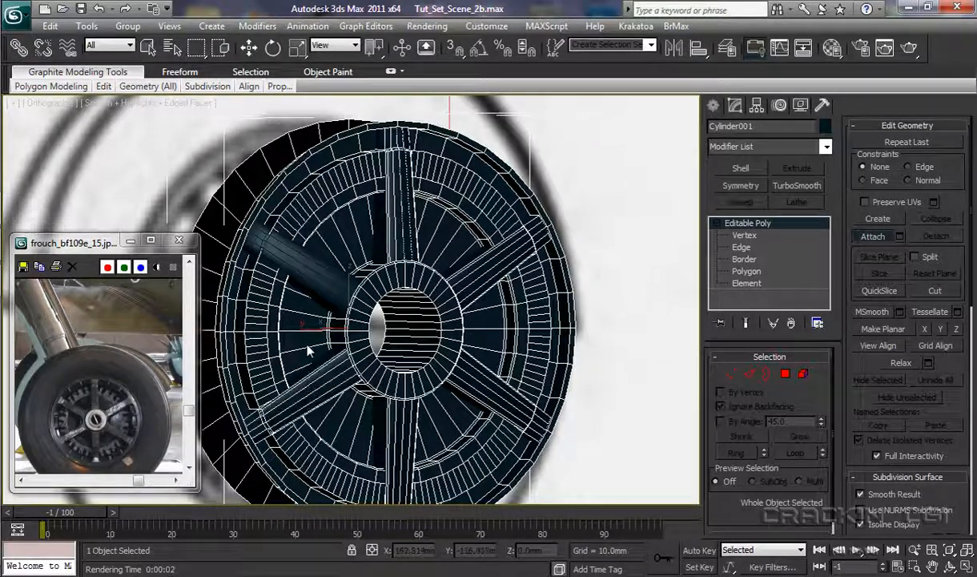
left_click(298, 271)
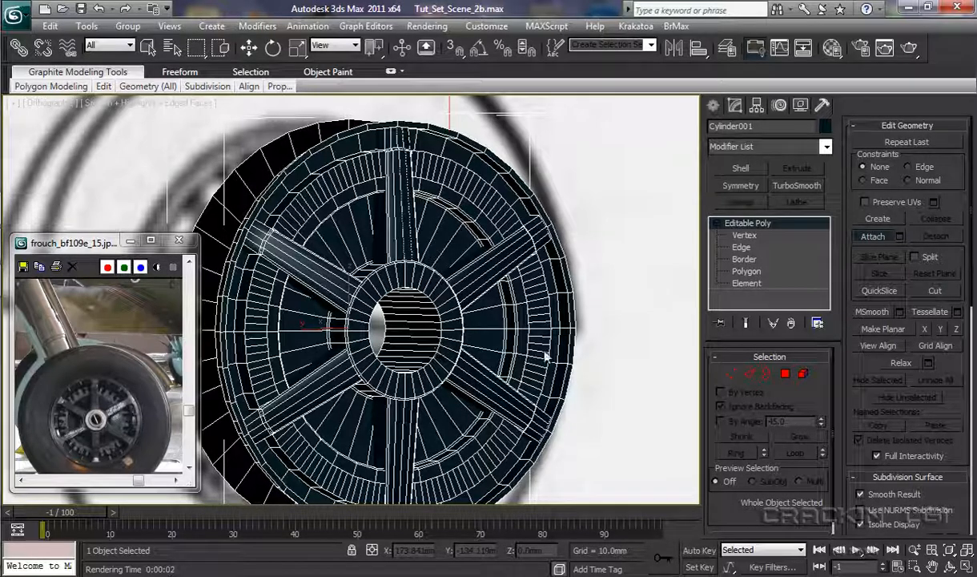
In the Left view, select six evenly spaced polygons of the narrow-segmented ring between the upper-left and top spokes.
middle_click_drag(535, 349, 553, 358, "alt")
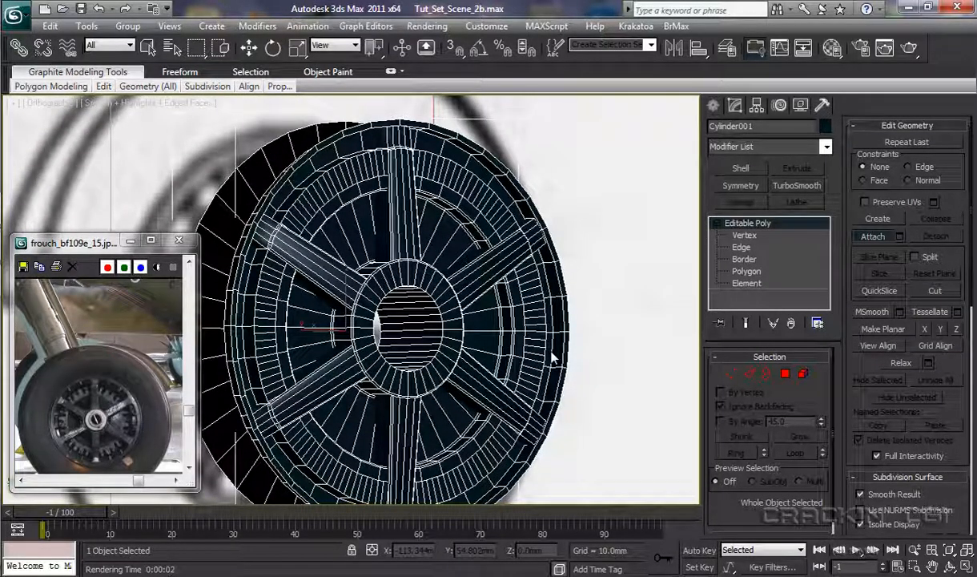
key("l")
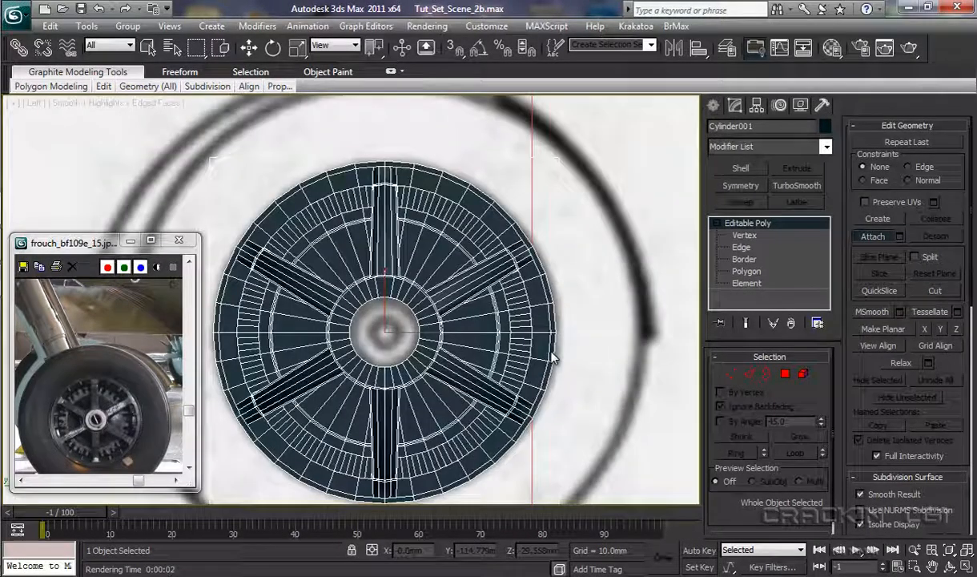
middle_click_drag(479, 382, 484, 331)
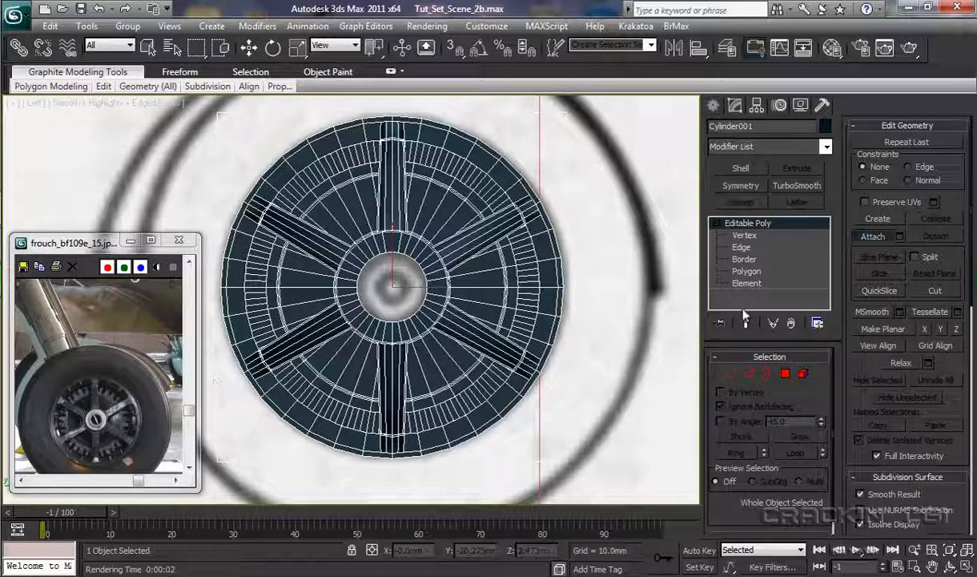
left_click(746, 271)
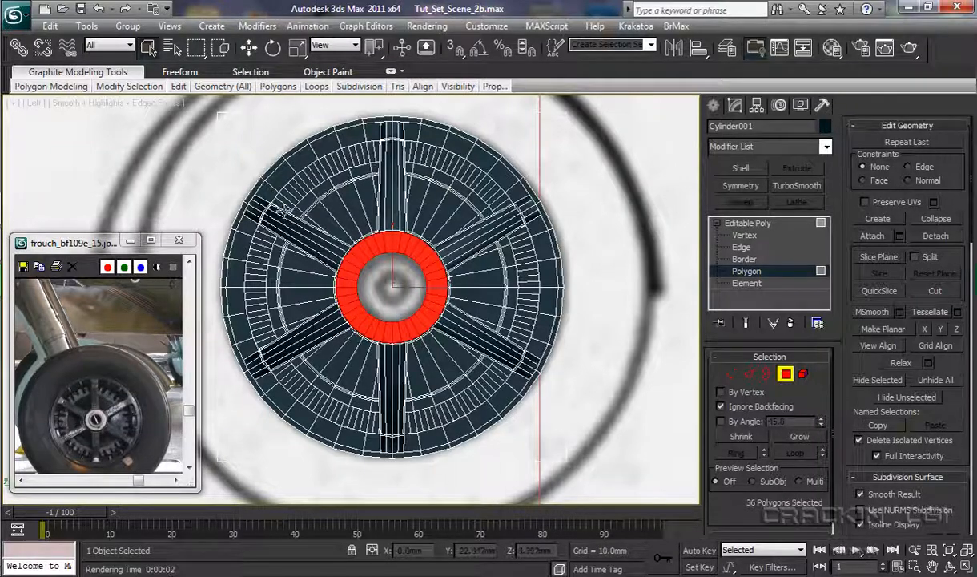
left_click(276, 200)
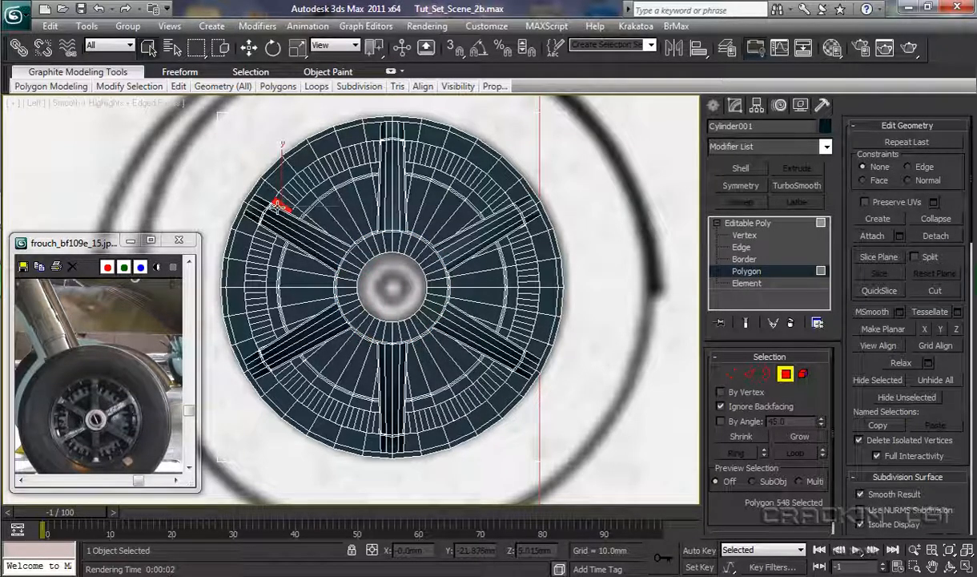
left_click(373, 149, "ctrl")
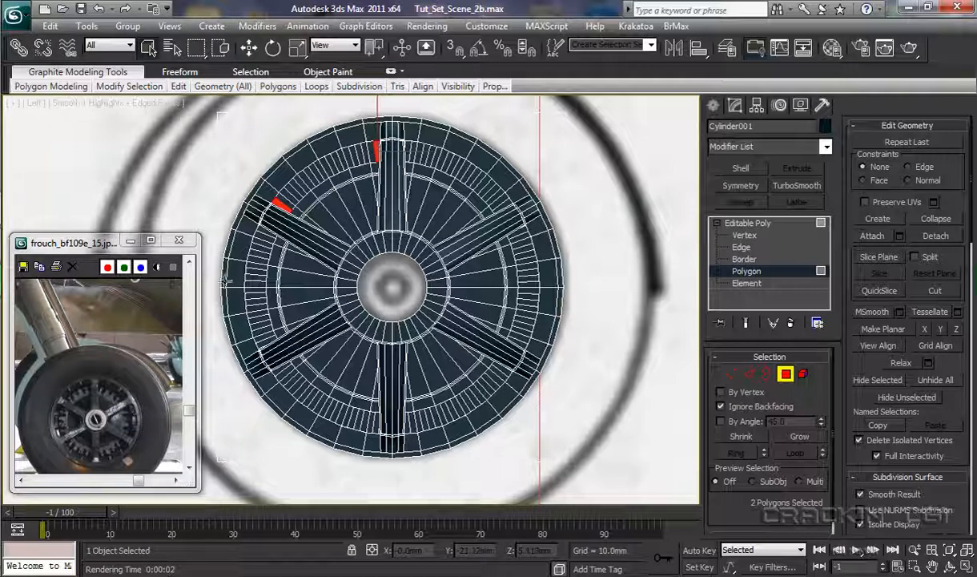
left_click(297, 189, "ctrl")
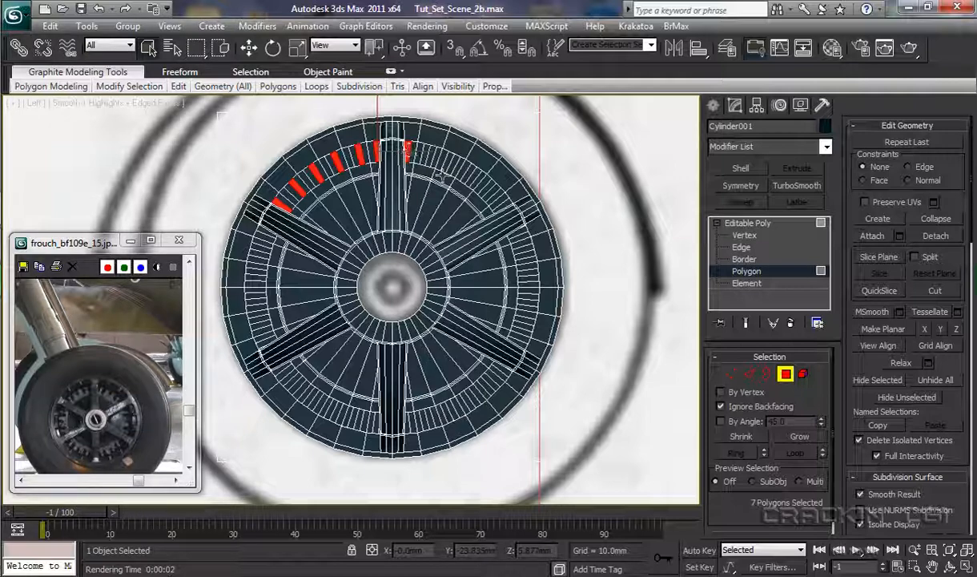
Add the matching evenly spaced ring polygons between the top and upper-right spokes to the polygon selection.
left_click(505, 205, "ctrl")
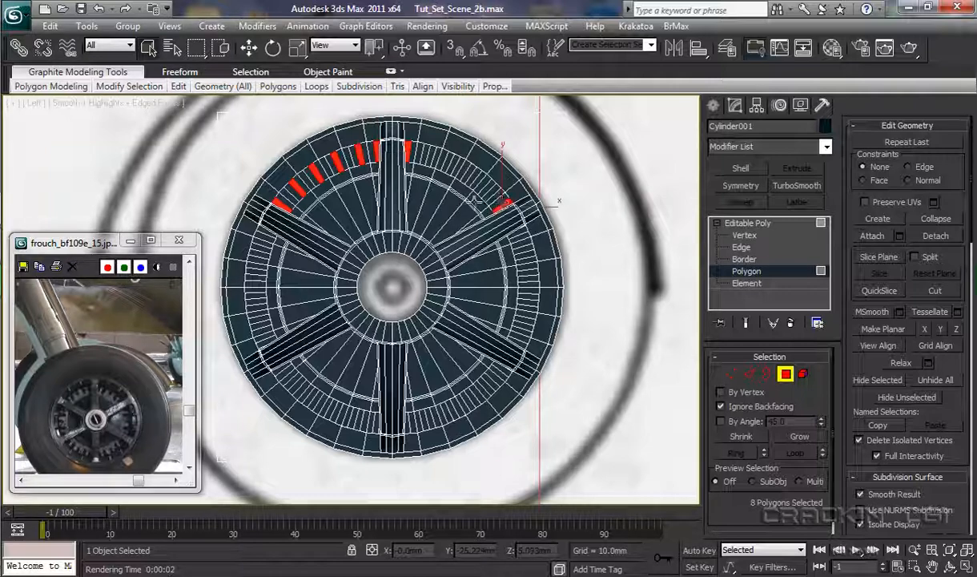
left_click(430, 155, "ctrl")
left_click(453, 164, "ctrl")
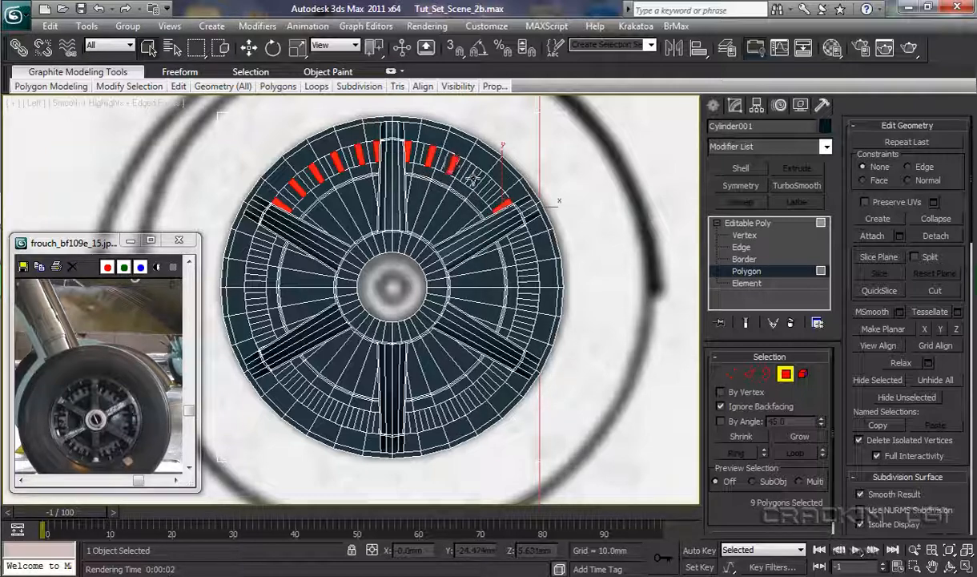
left_click(474, 178, "ctrl")
left_click(494, 193, "ctrl")
Add the eight ring polygons flanking the lower-left, bottom and lower-right spokes and the undersides of both upper spokes to the selection.
left_click(265, 230, "ctrl")
left_click(264, 339, "ctrl")
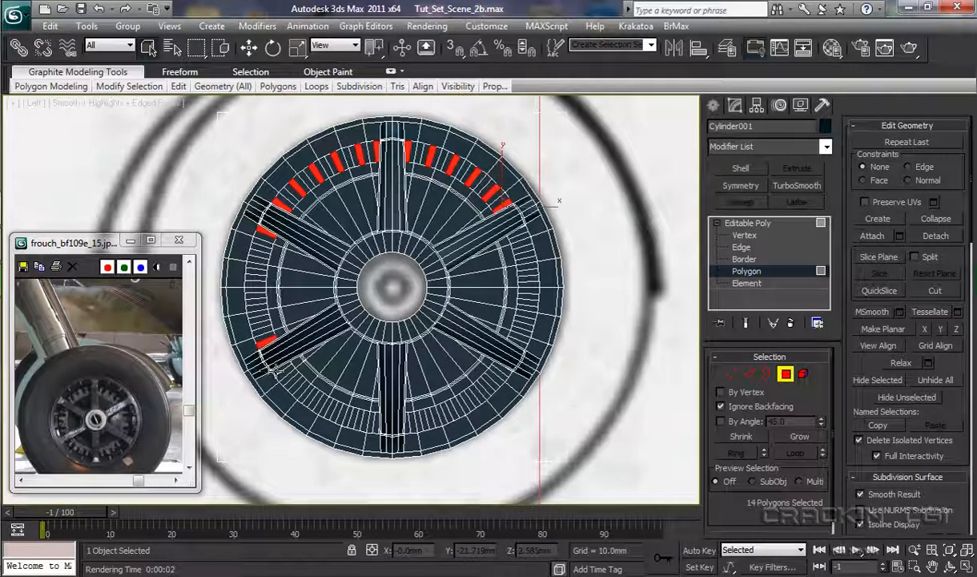
left_click(279, 367, "ctrl")
left_click(377, 422, "ctrl")
left_click(406, 423, "ctrl")
left_click(501, 368, "ctrl")
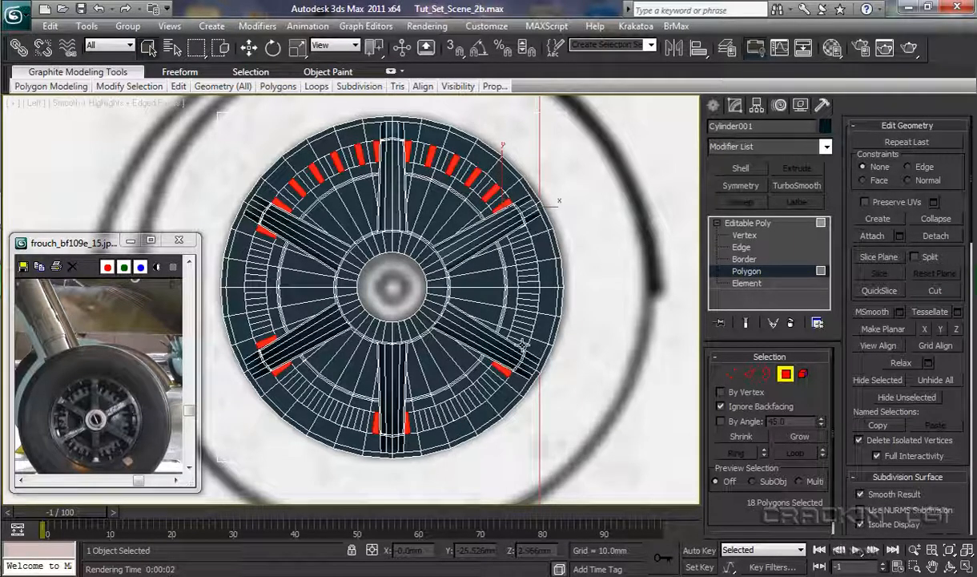
left_click(517, 342, "ctrl")
left_click(517, 232, "ctrl")
Add four evenly spaced ring polygons in each of the hub's left and lower-left sectors to the selection.
left_click(260, 323, "ctrl")
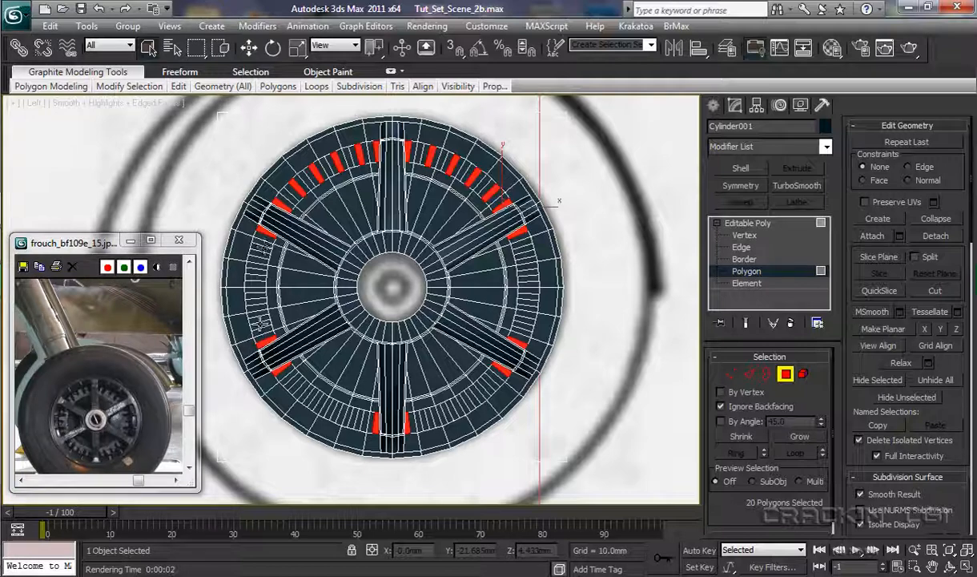
left_click(257, 302, "ctrl")
left_click(255, 278, "ctrl")
left_click(258, 253, "ctrl")
left_click(356, 418, "ctrl")
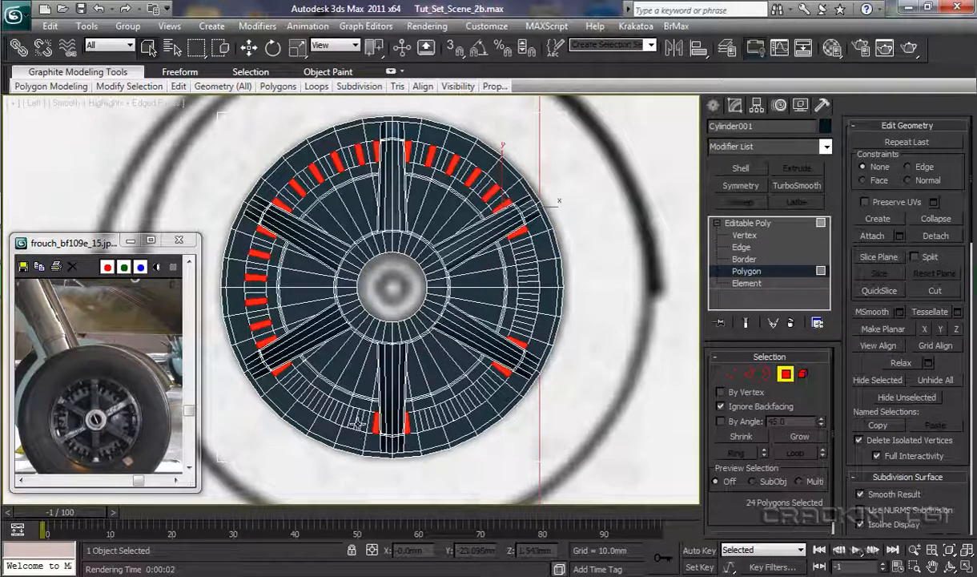
left_click(336, 410, "ctrl")
left_click(316, 398, "ctrl")
left_click(297, 386, "ctrl")
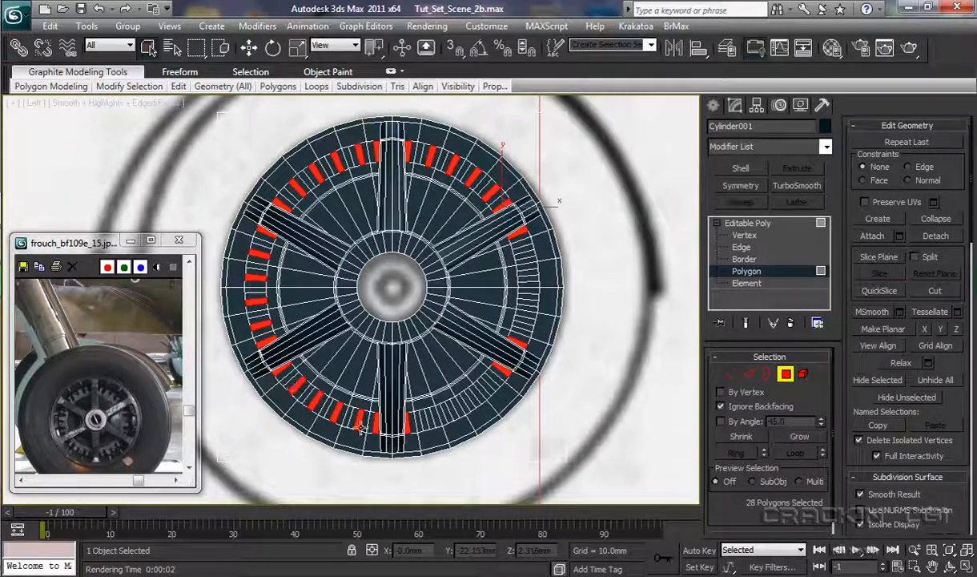
Complete the selection with evenly spaced ring polygons in the hub's lower-right and right sectors.
left_click(486, 379, "ctrl")
left_click(472, 396, "ctrl")
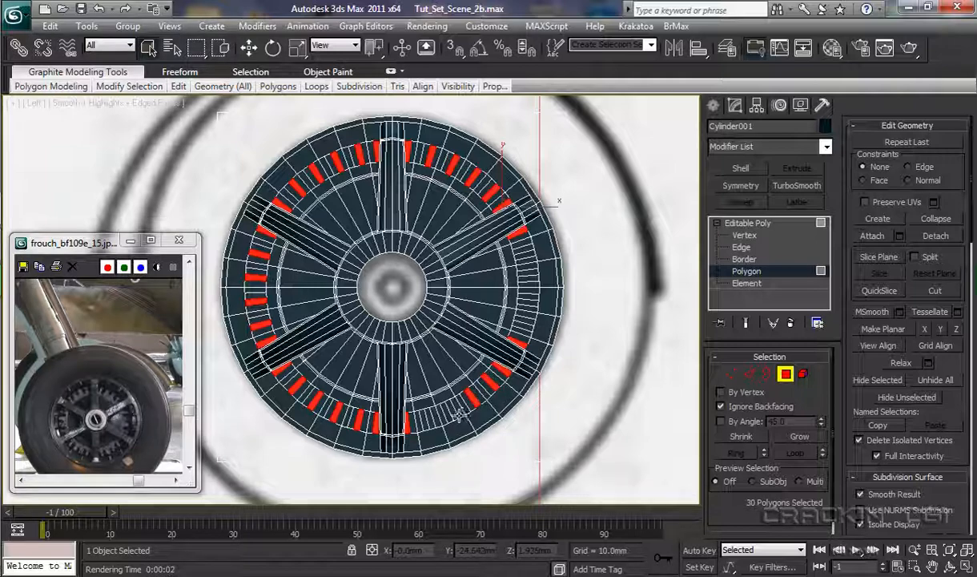
left_click(453, 410, "ctrl")
left_click(430, 419, "ctrl")
left_click(523, 251, "ctrl")
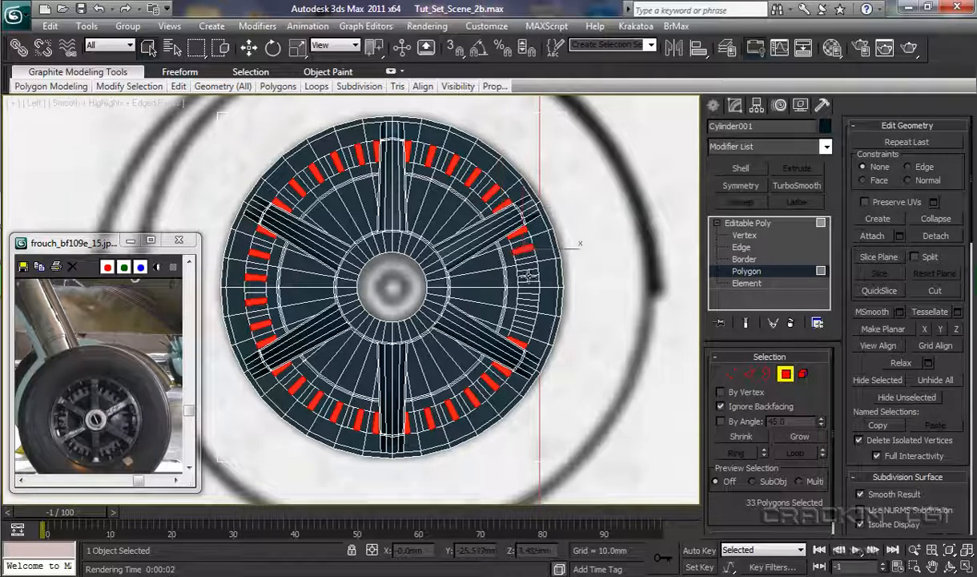
left_click(527, 274, "ctrl")
left_click(529, 297, "ctrl")
left_click(513, 341, "ctrl")
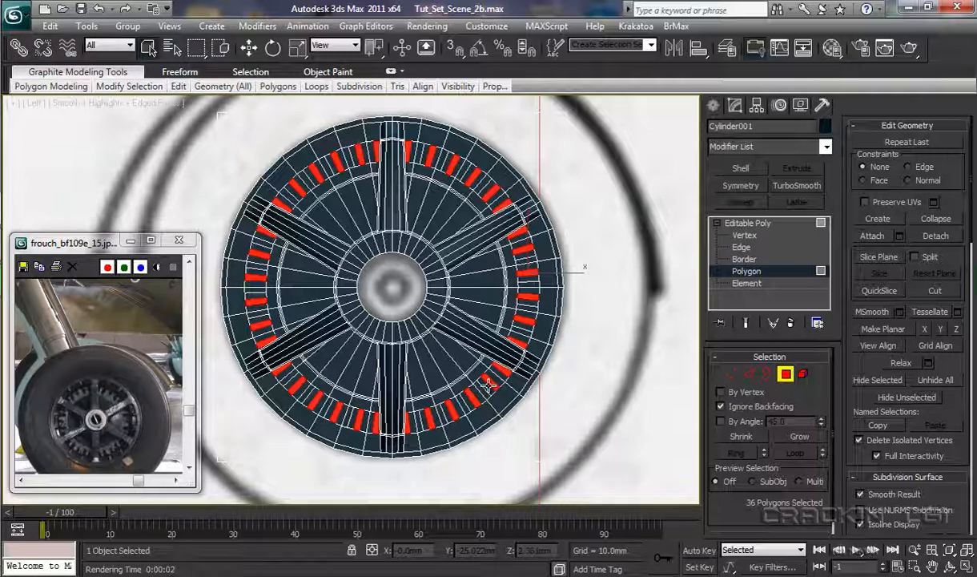
Extrude the selected ring polygons by -0.24 mm, then leave polygon editing and deselect the hub.
key("p")
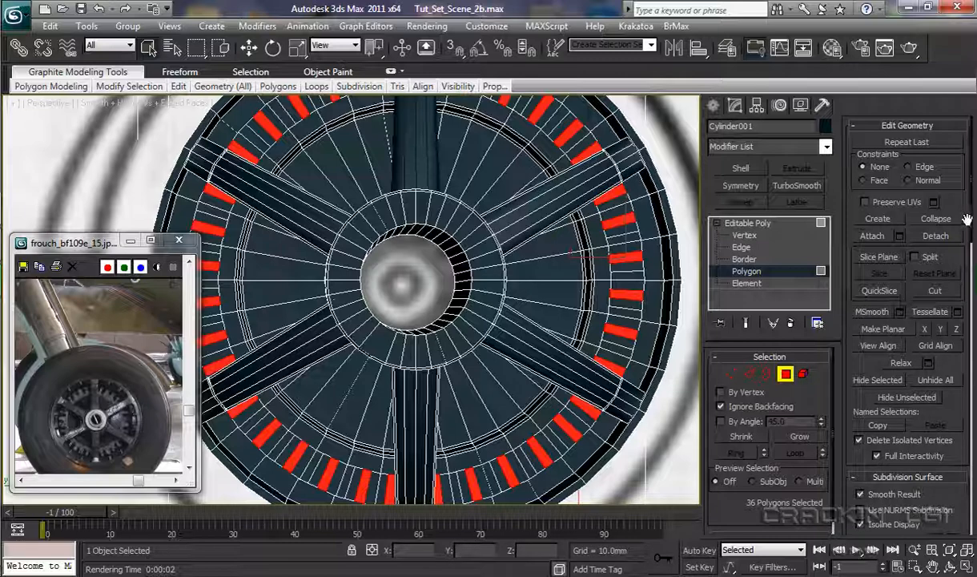
scroll(967, 218, "down", 10)
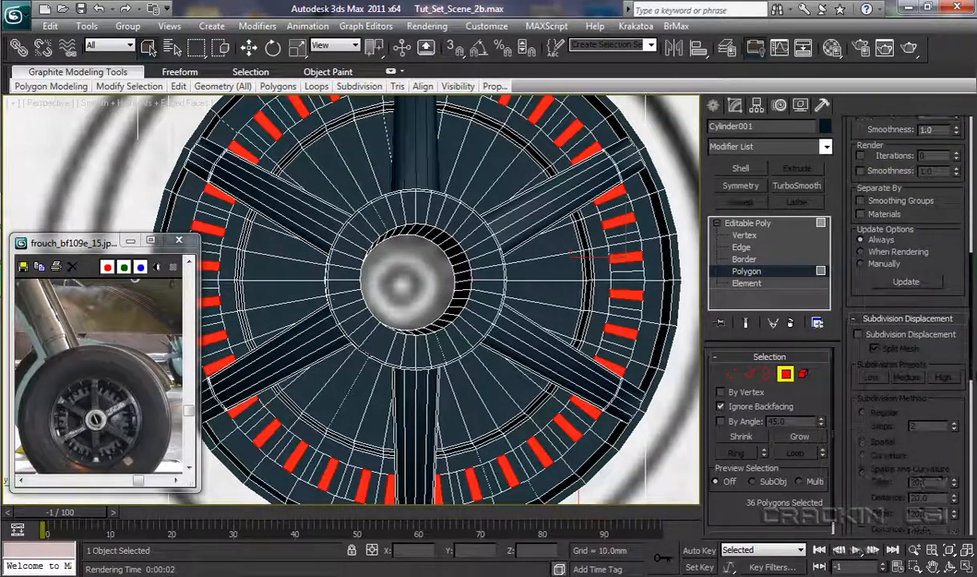
scroll(929, 426, "down", 8)
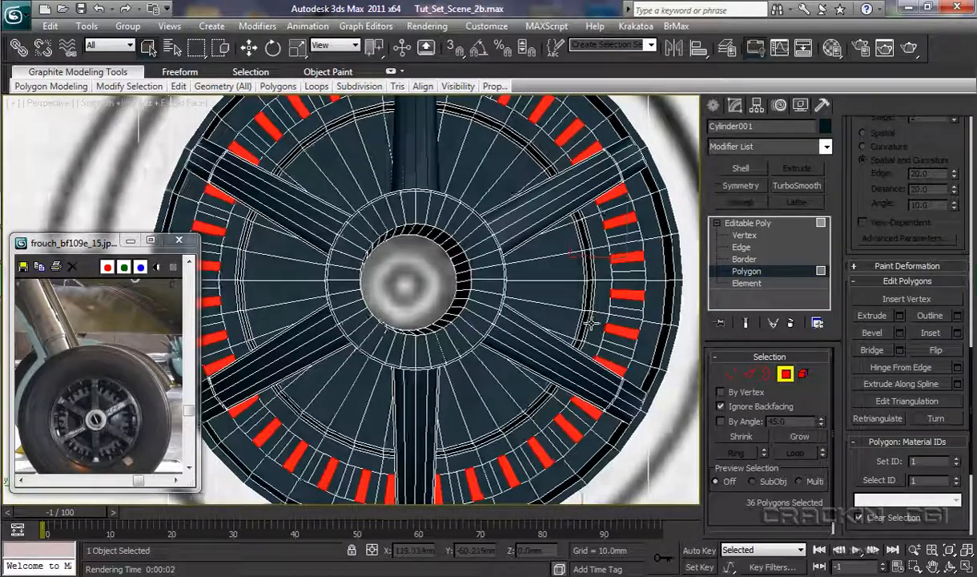
middle_click_drag(590, 323, 517, 330, "alt")
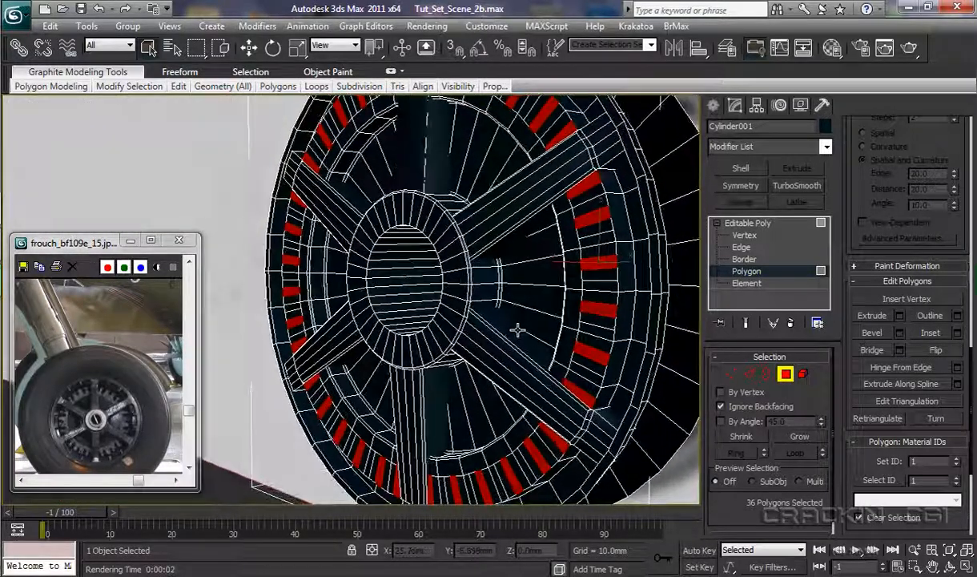
left_click(900, 316)
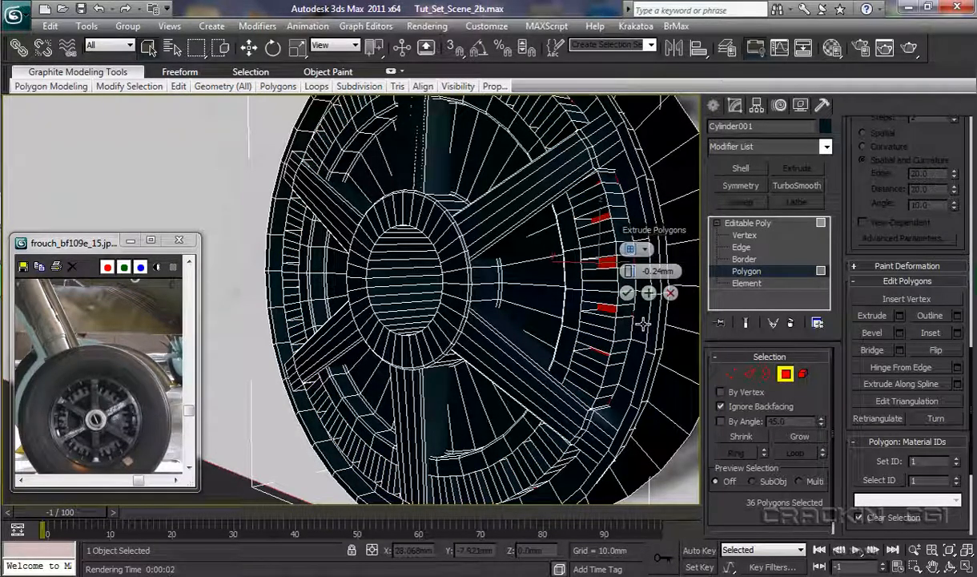
key("w")
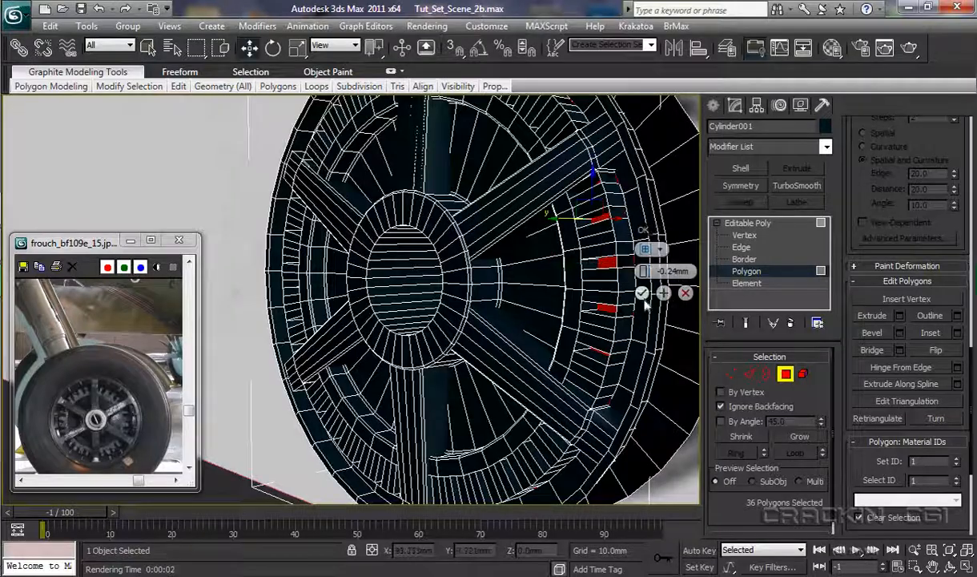
left_click(643, 293)
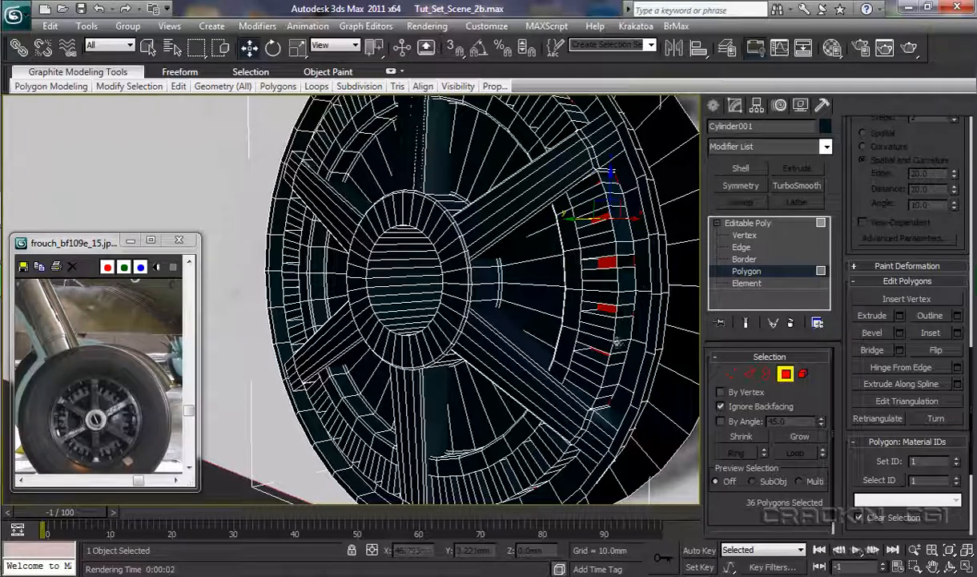
middle_click_drag(450, 387, 541, 398, "alt")
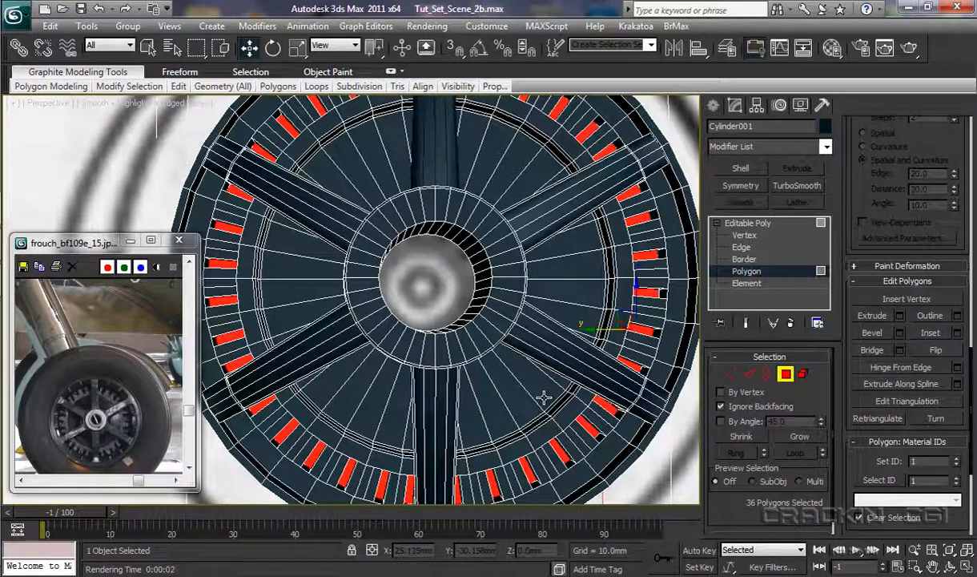
left_click(758, 223)
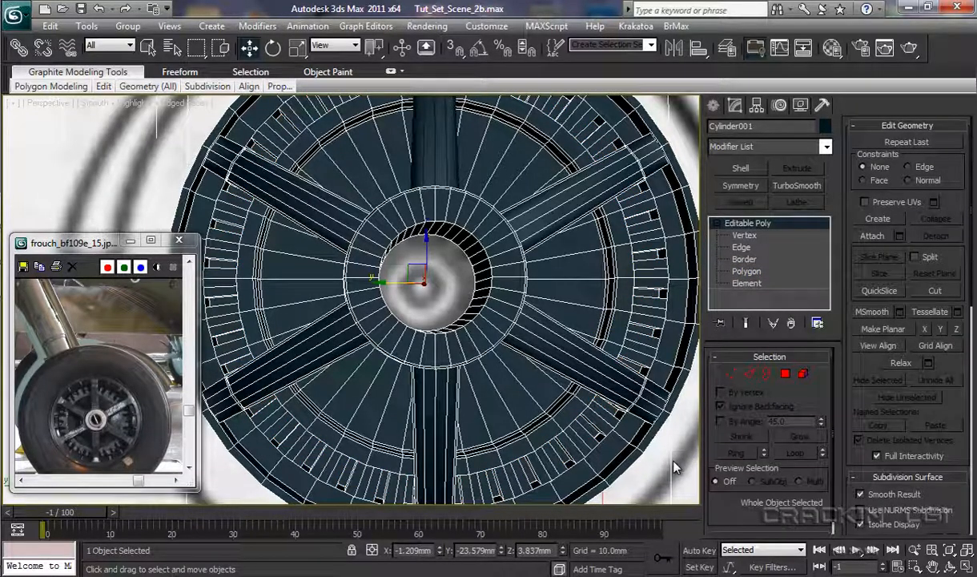
left_click(674, 467)
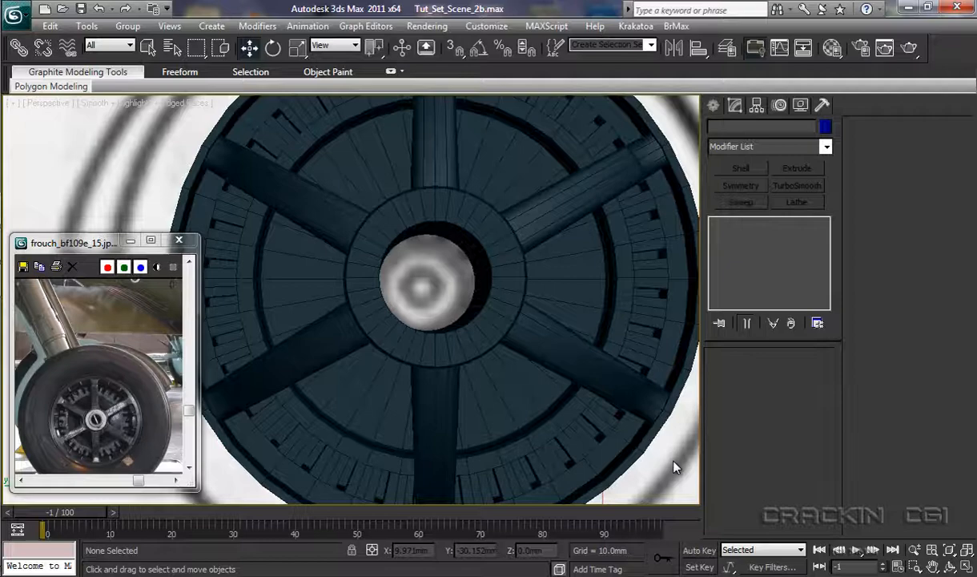
Make the wheel hub see-through in the Left view so the blueprint wheel shows behind it.
key("l")
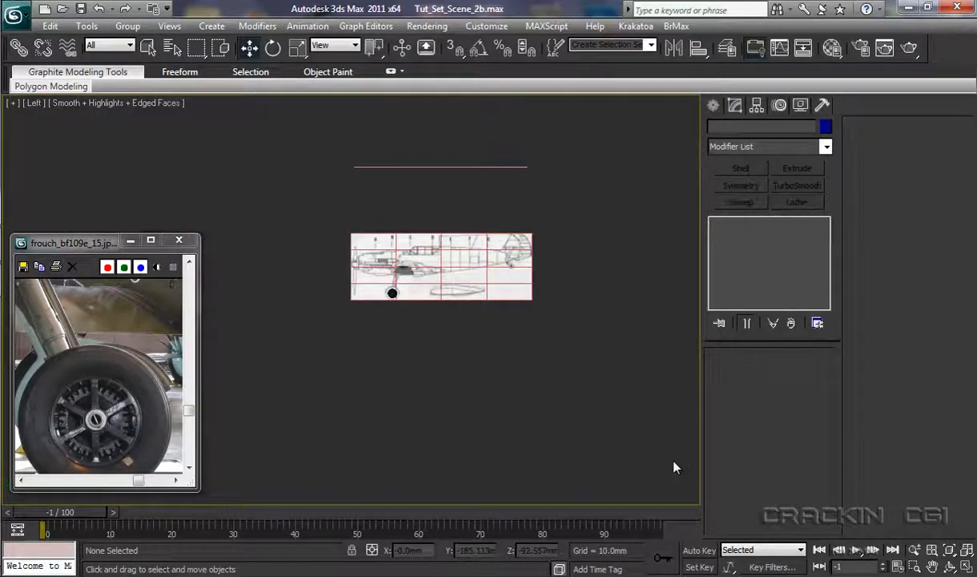
scroll(673, 467, "up", 4)
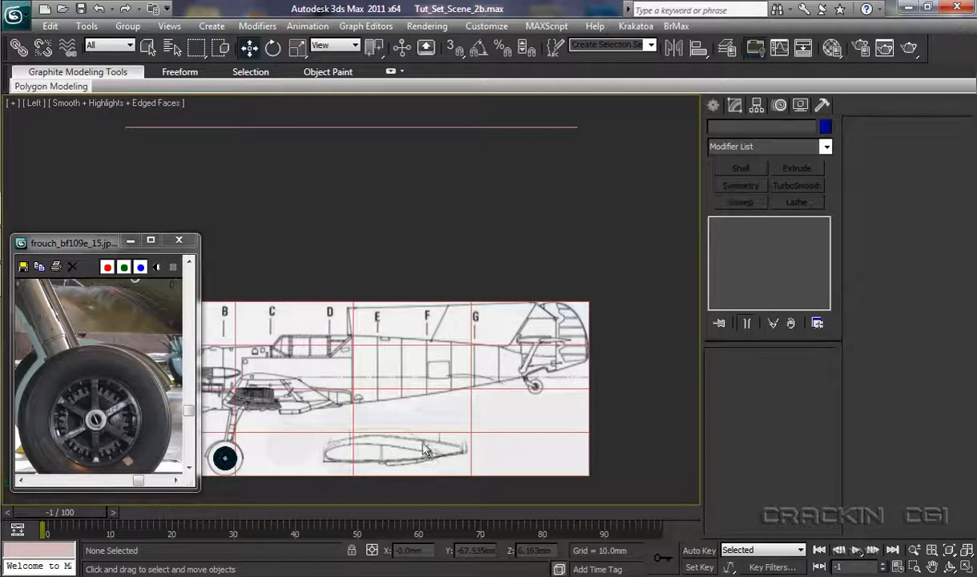
middle_click_drag(585, 469, 608, 365)
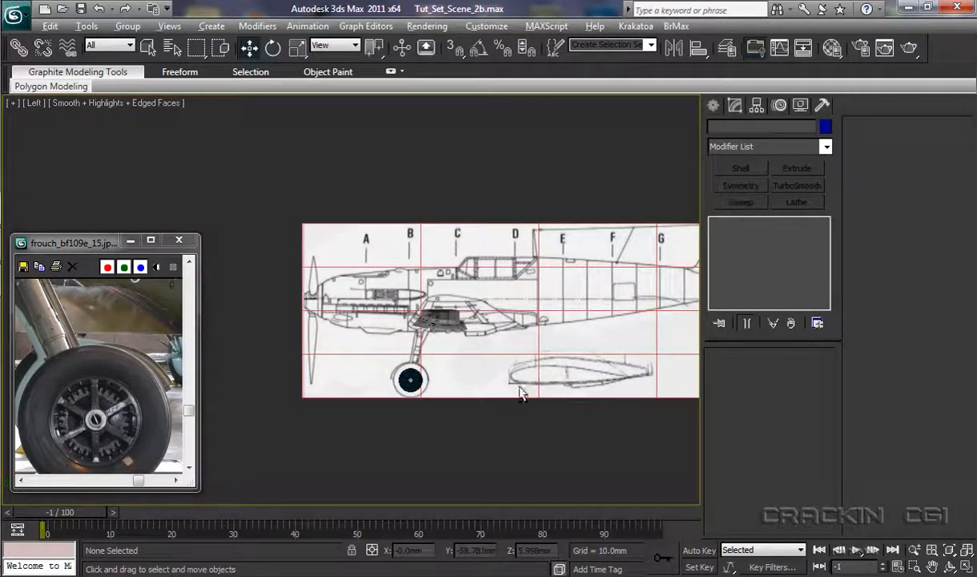
scroll(505, 391, "up", 1)
scroll(505, 391, "up", 10)
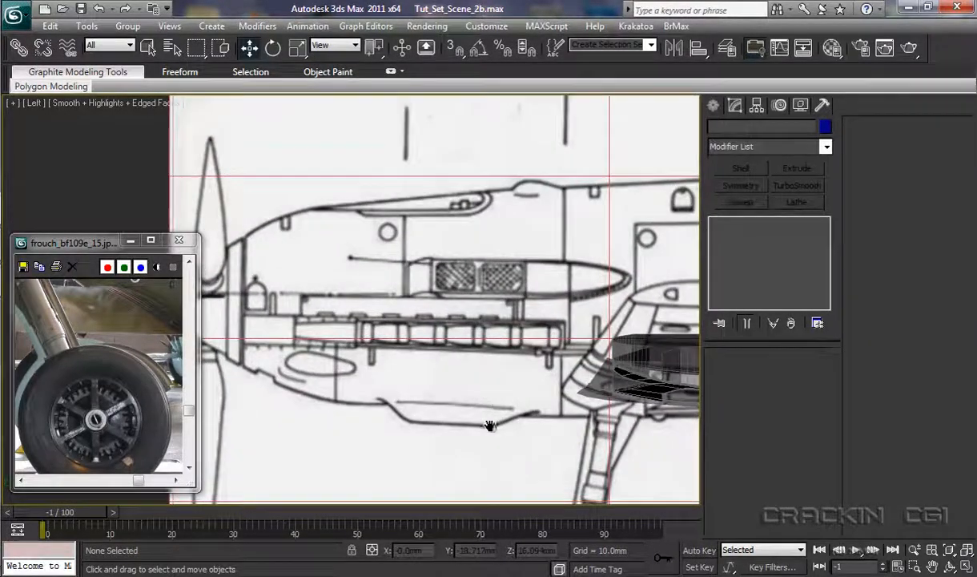
middle_click_drag(488, 419, 356, 201)
left_click(452, 337)
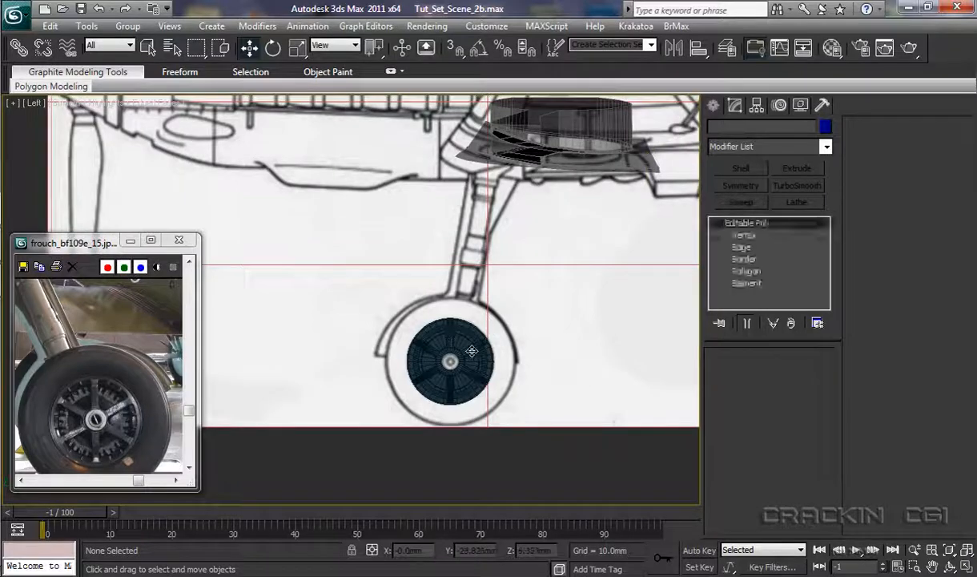
key("z")
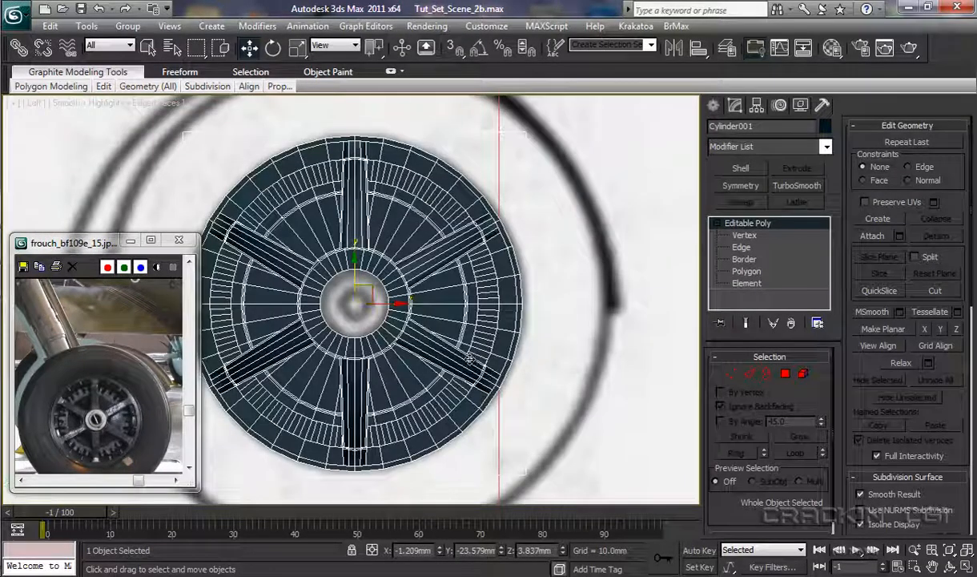
middle_click_drag(534, 400, 616, 403)
left_click(614, 403)
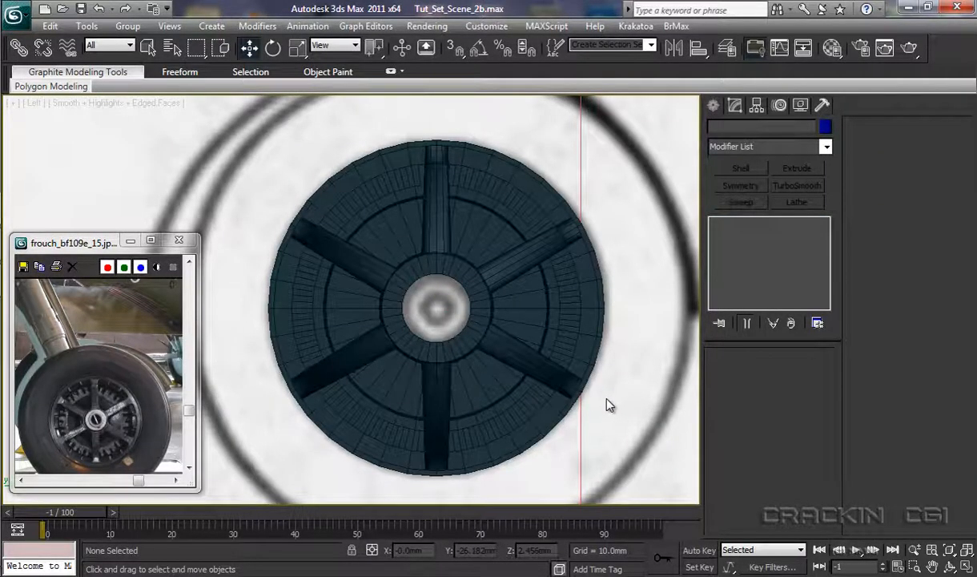
left_click(715, 106)
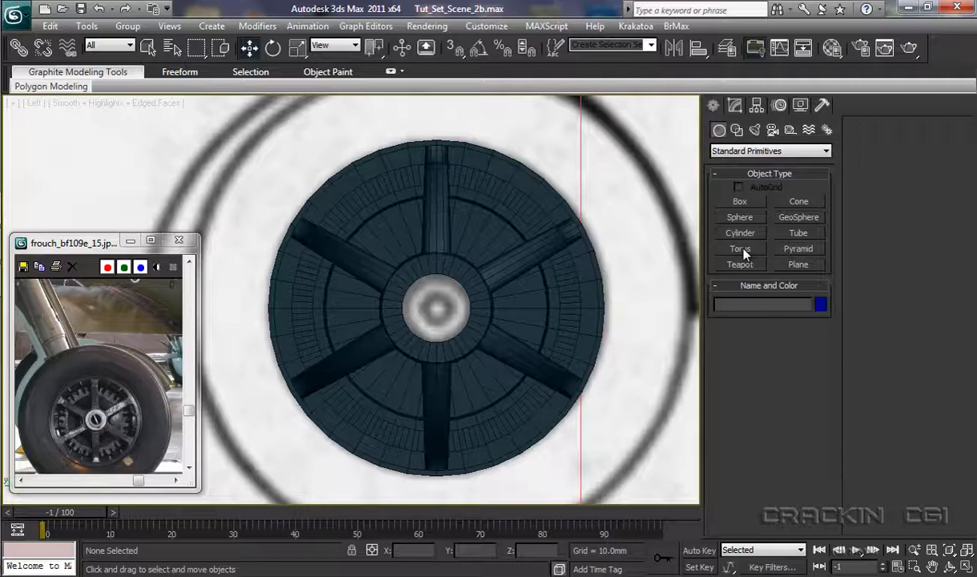
left_click(583, 320)
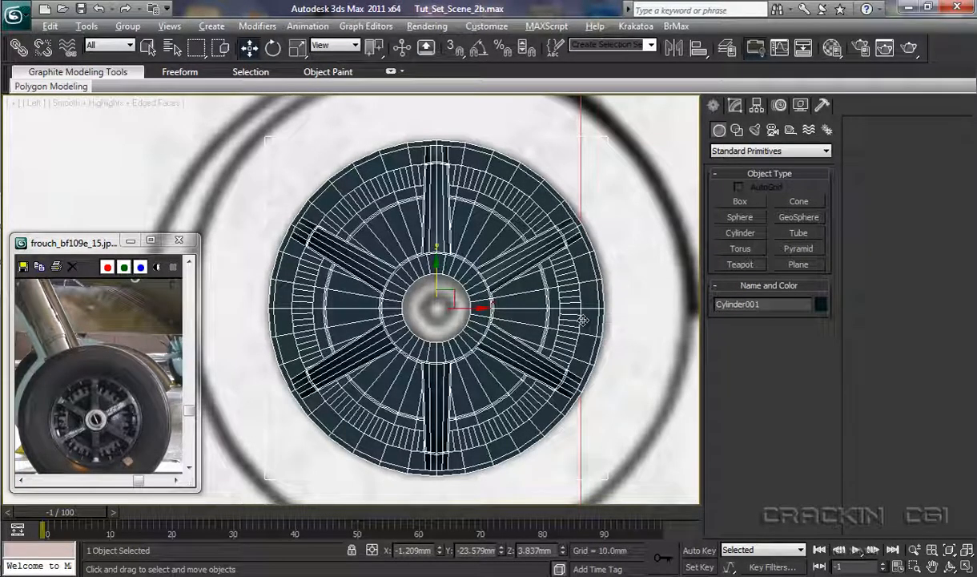
key("alt+x")
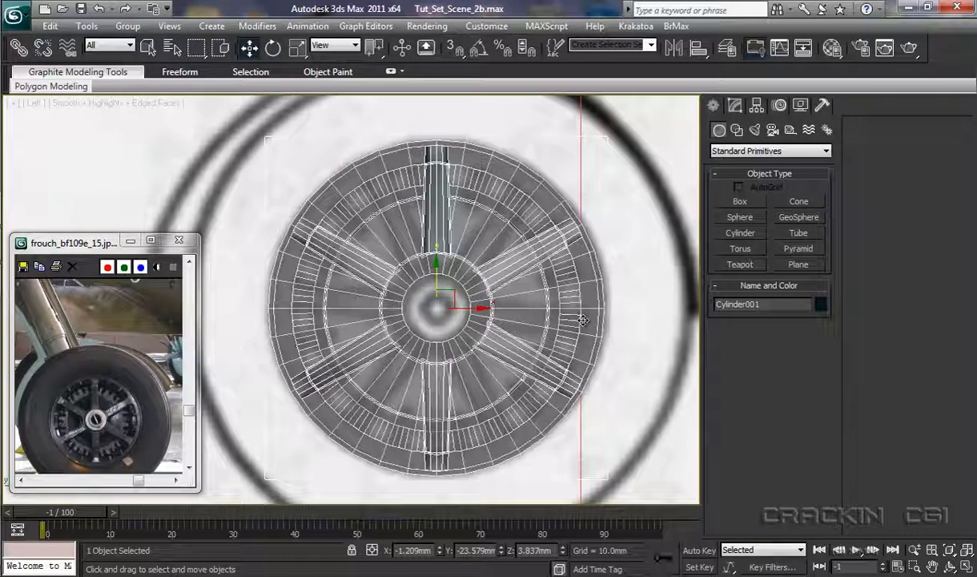
Create a torus centred on the hub to fit the blueprint tyre, with Radius 2 about 0.88 mm, 50 segments and 12 sides.
left_click(738, 249)
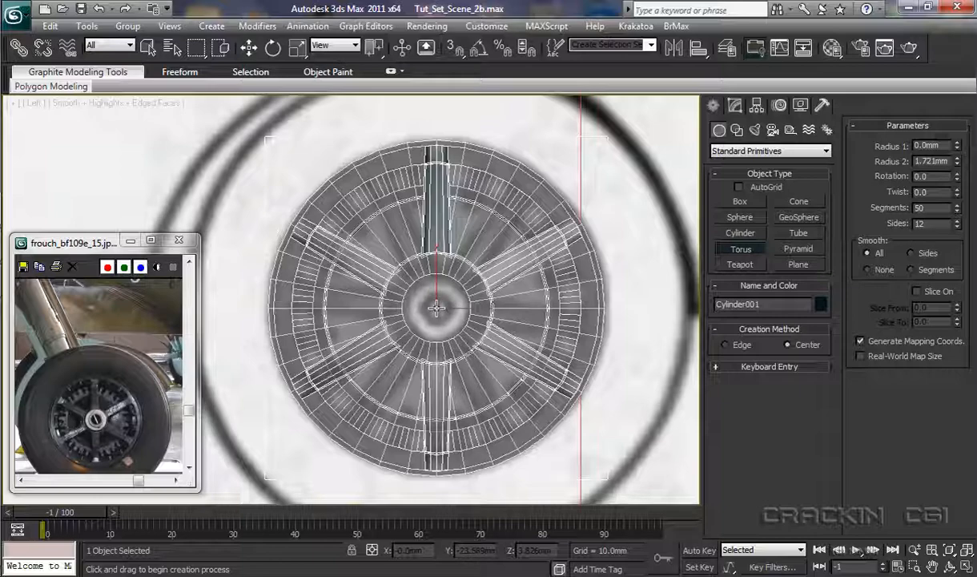
left_click_drag(437, 307, 617, 485)
left_click(531, 405)
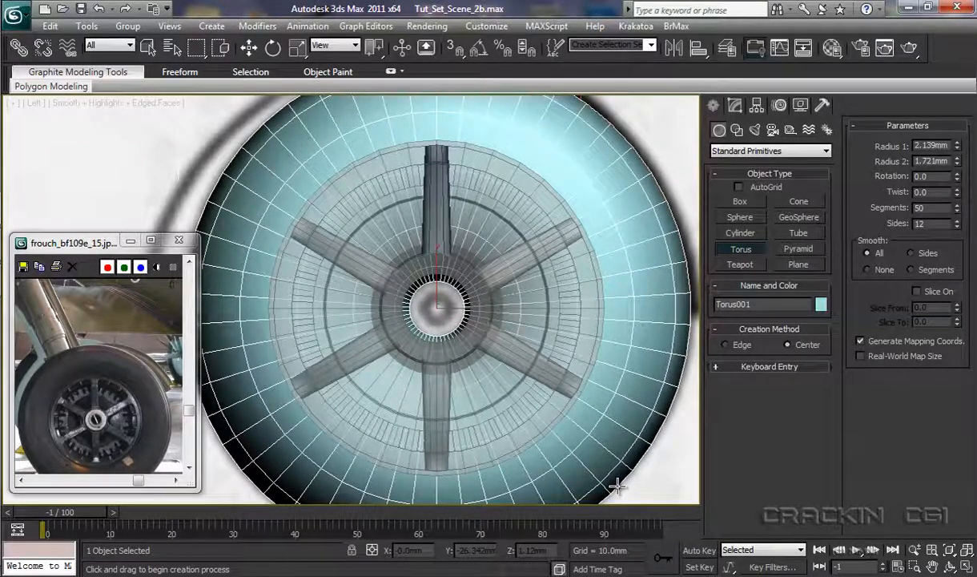
left_click_drag(616, 485, 617, 485)
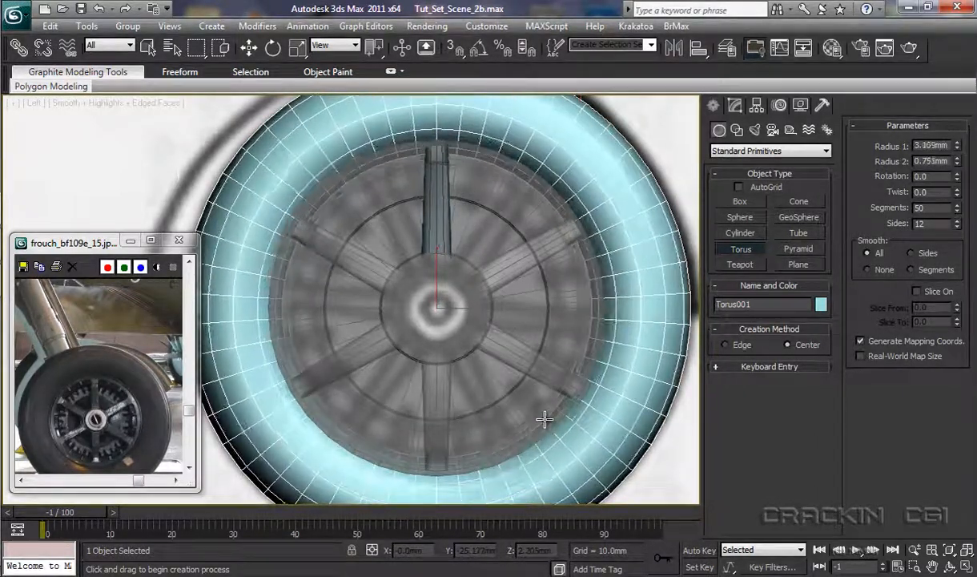
left_click(545, 419)
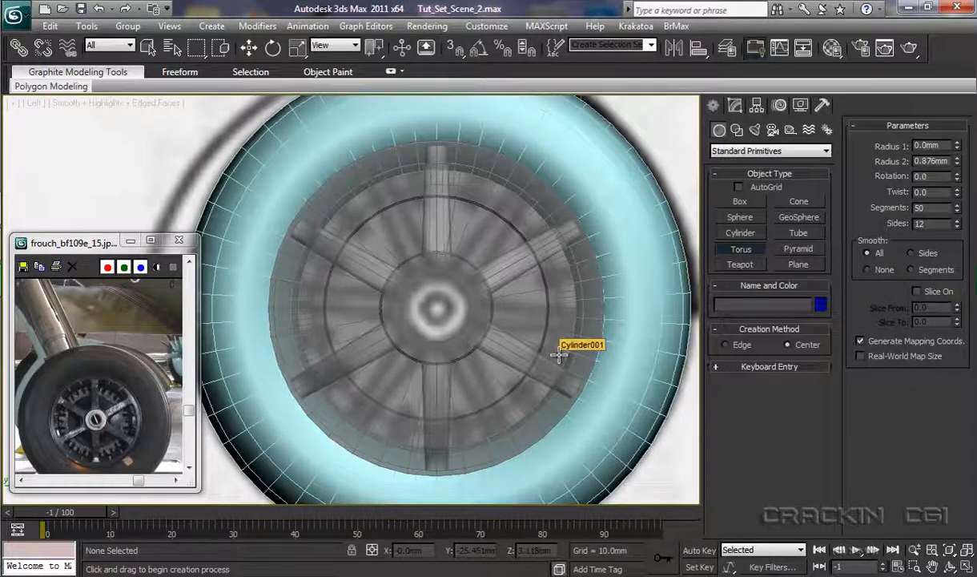
In the Front view, make the torus see-through and move it along X to about -1.58 mm, around the hub.
key("f")
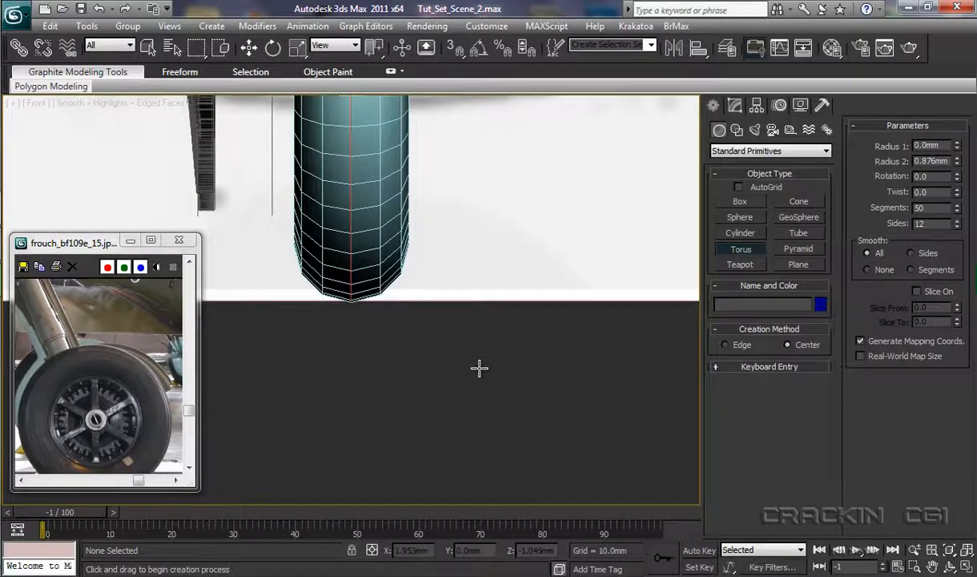
middle_click_drag(479, 368, 578, 537)
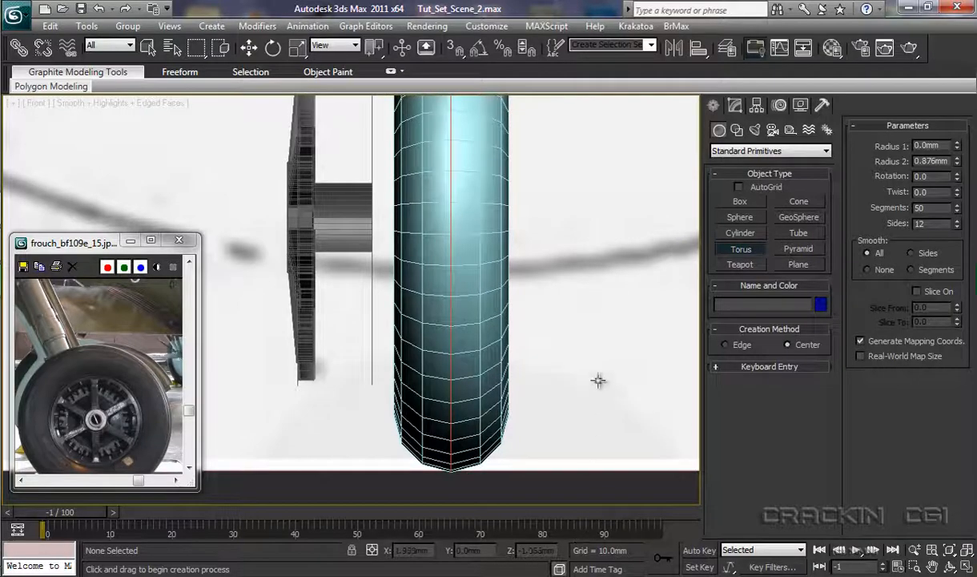
middle_click_drag(598, 380, 591, 462)
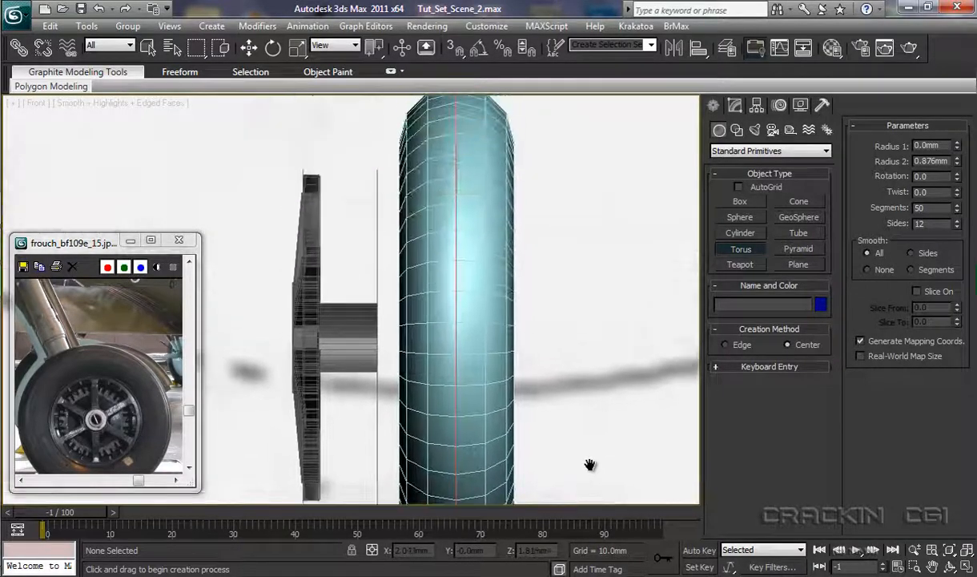
left_click(249, 47)
left_click(443, 307)
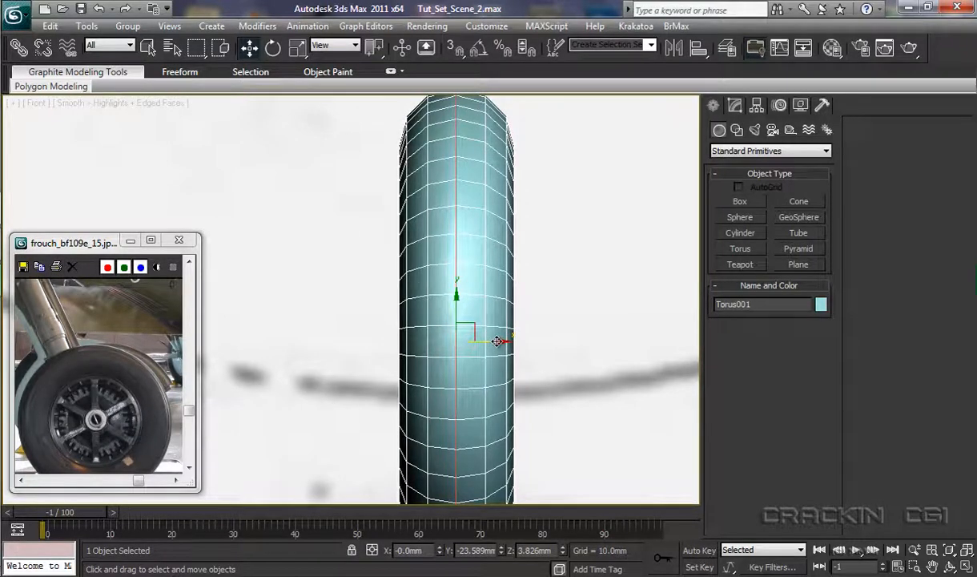
mouse_move(497, 342)
left_mouse_down()
mouse_move(480, 340)
mouse_move(515, 343)
mouse_move(487, 342)
left_mouse_up()
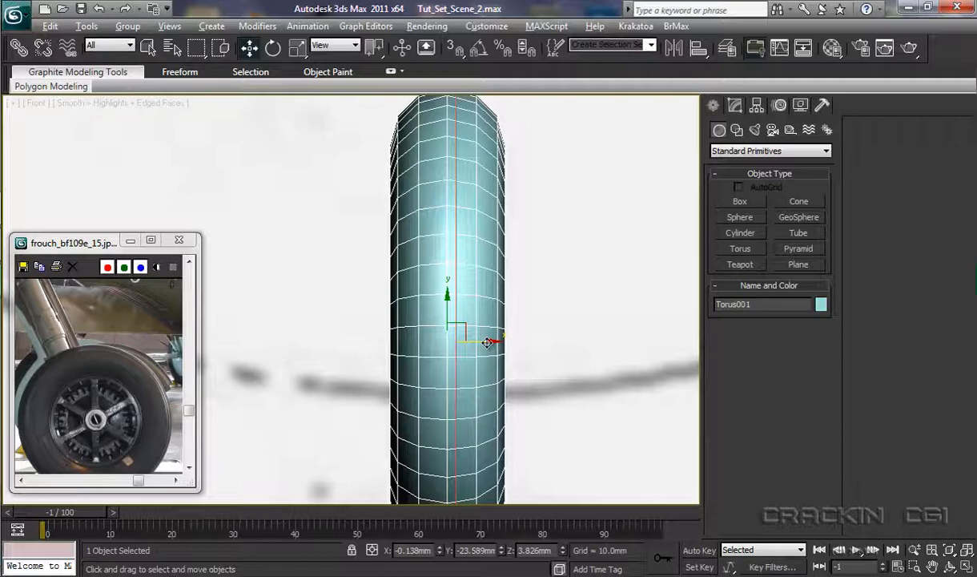
key("alt+x")
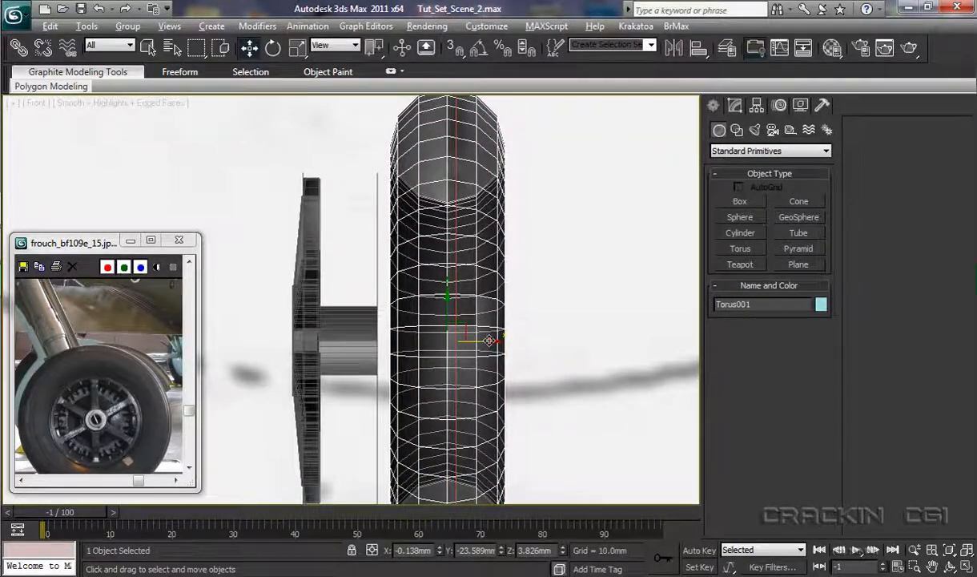
left_click_drag(489, 341, 395, 344)
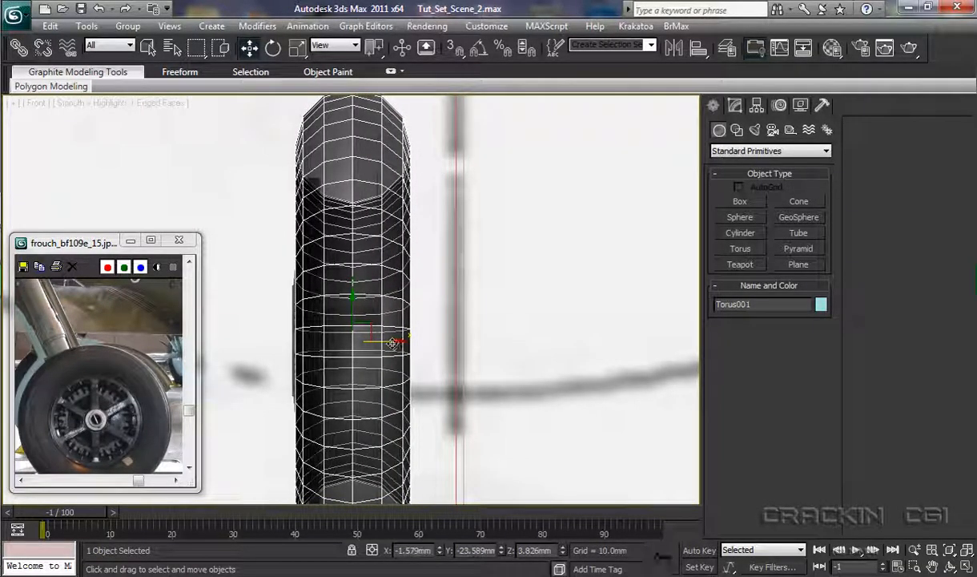
Return the torus to opaque display in the Perspective view and inspect its fit around the hub from both sides.
key("p")
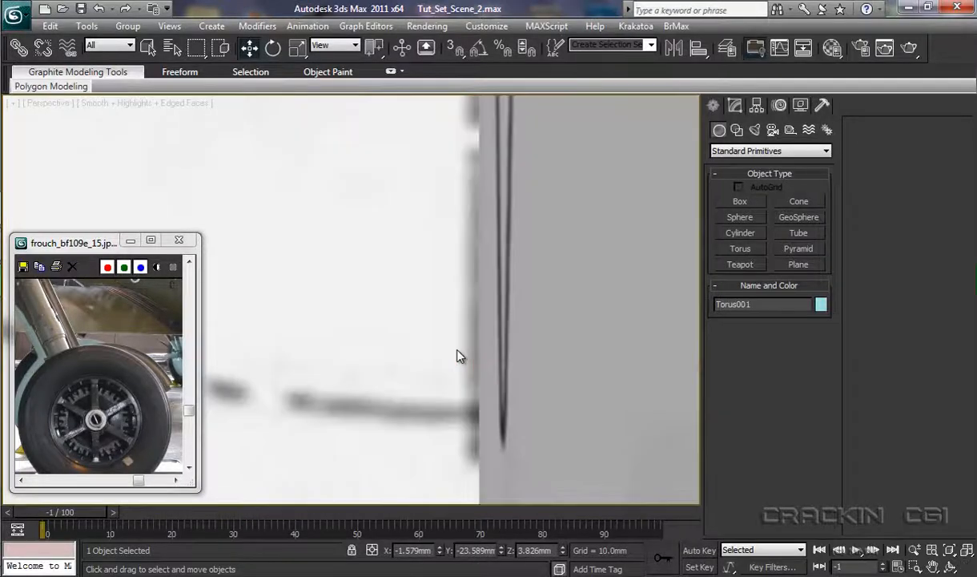
scroll(458, 356, "down", 5)
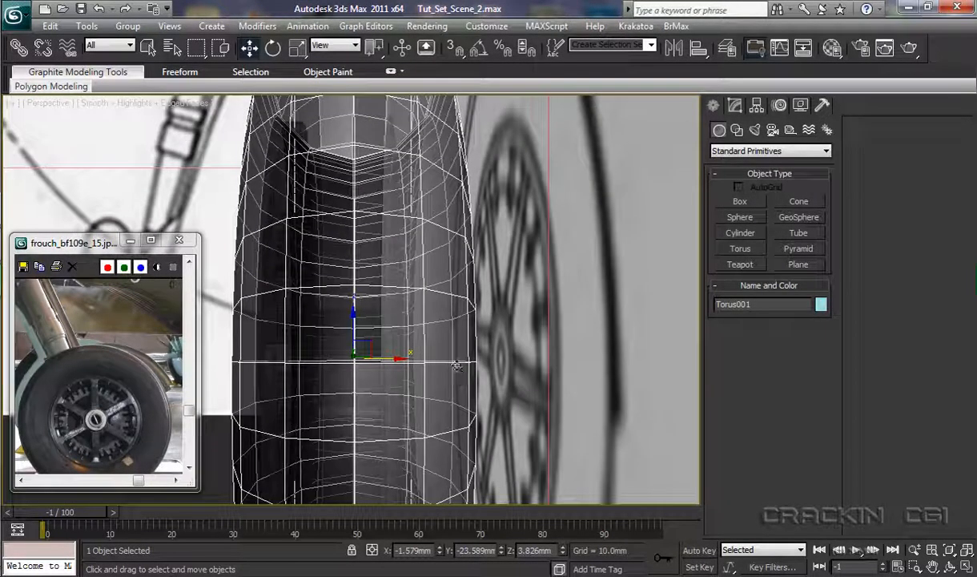
key("alt+x")
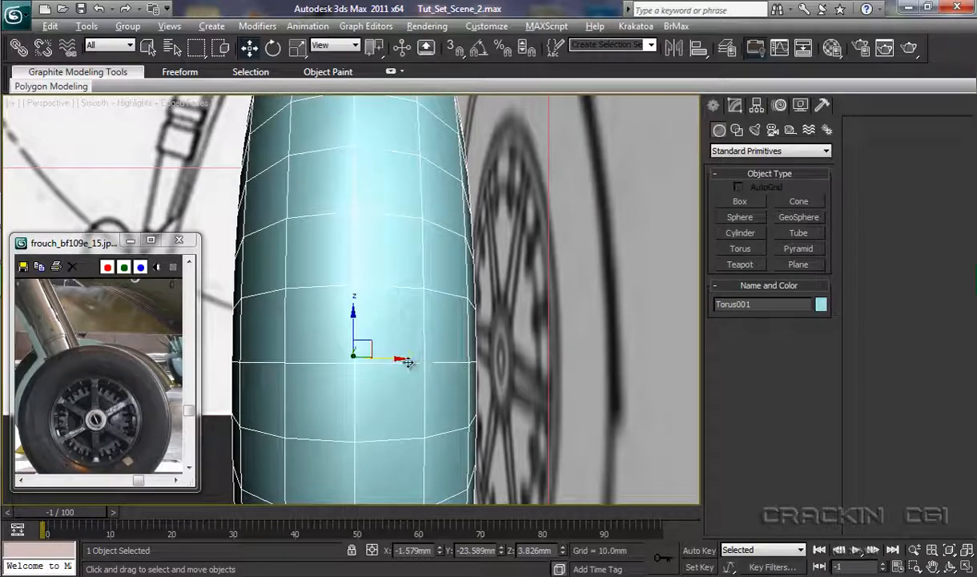
middle_click_drag(381, 349, 500, 361, "alt")
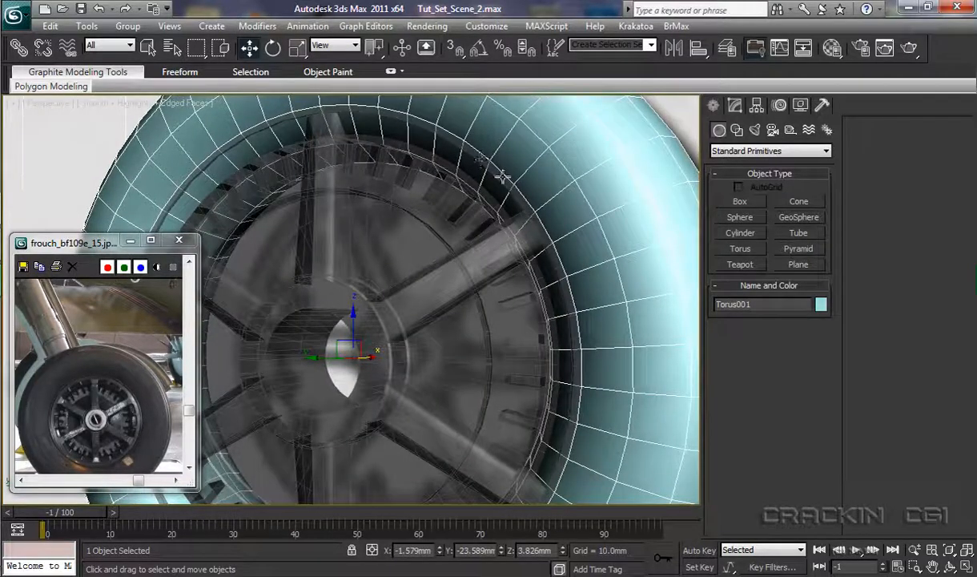
middle_click_drag(487, 312, 394, 324, "alt")
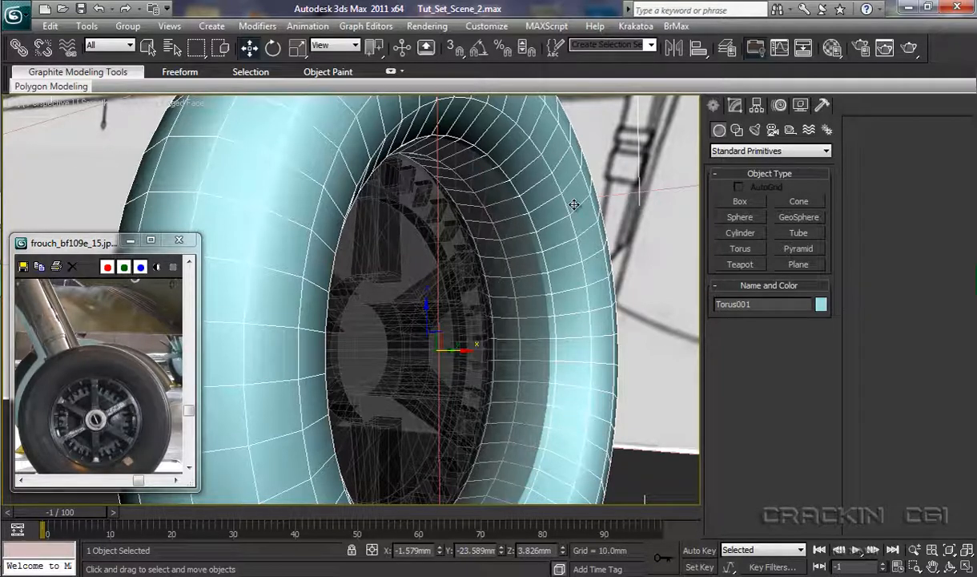
Raise the torus tyre's number of sides to 25.
left_click(735, 107)
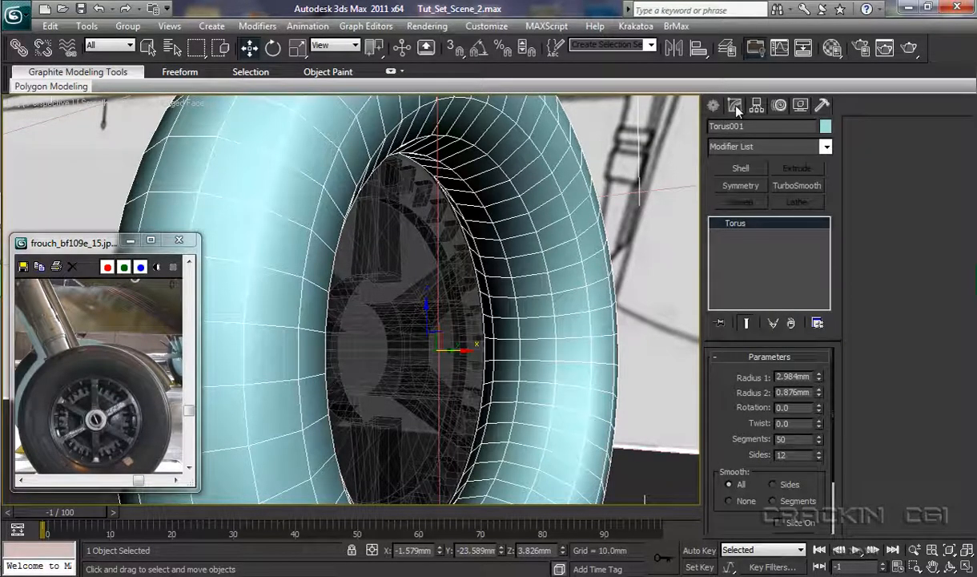
left_click(819, 453)
left_click(819, 453)
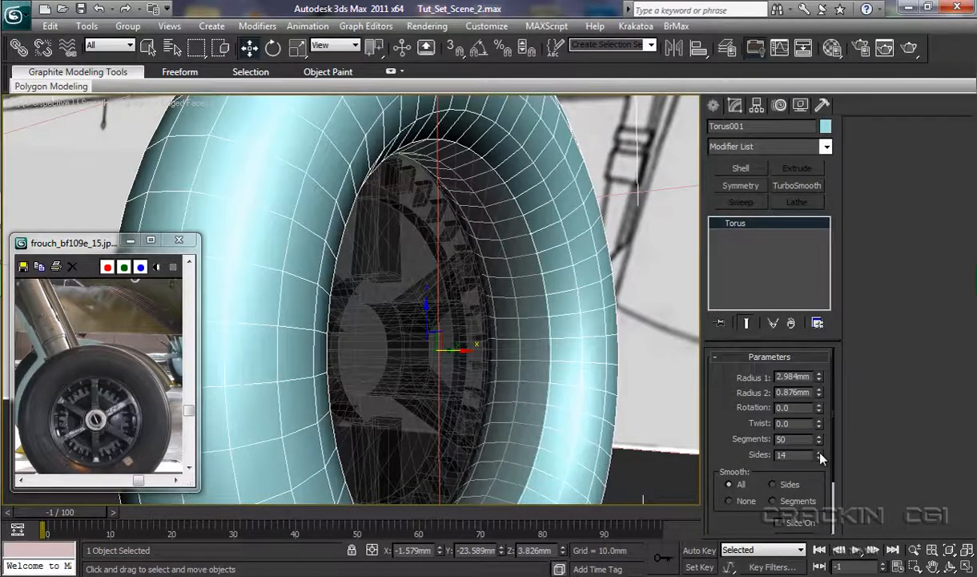
left_click(819, 454)
left_click(819, 453)
left_click(820, 453)
left_click(820, 453)
left_click(820, 453)
left_click(820, 454)
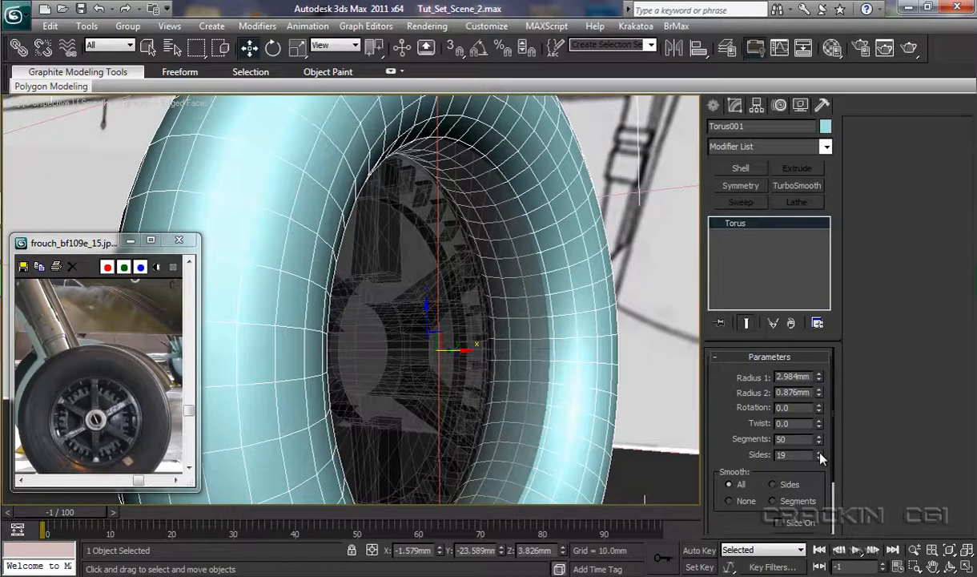
left_click(819, 453)
left_click(819, 453)
left_click(820, 454)
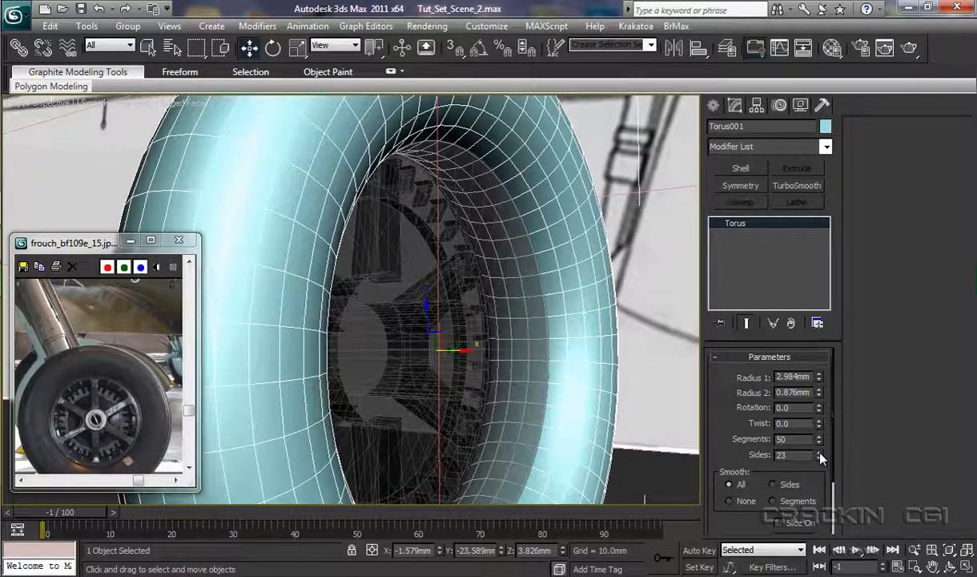
left_click(820, 453)
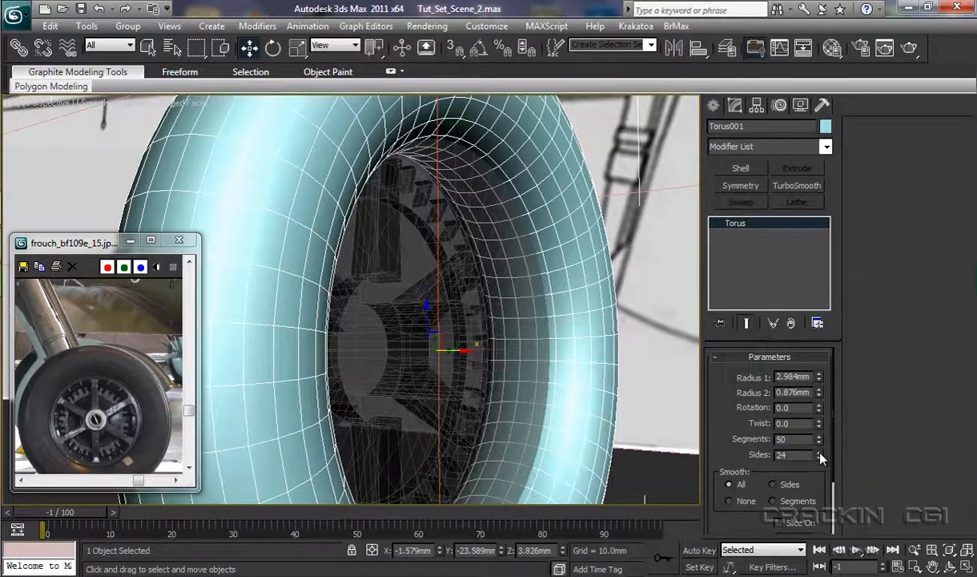
left_click(820, 453)
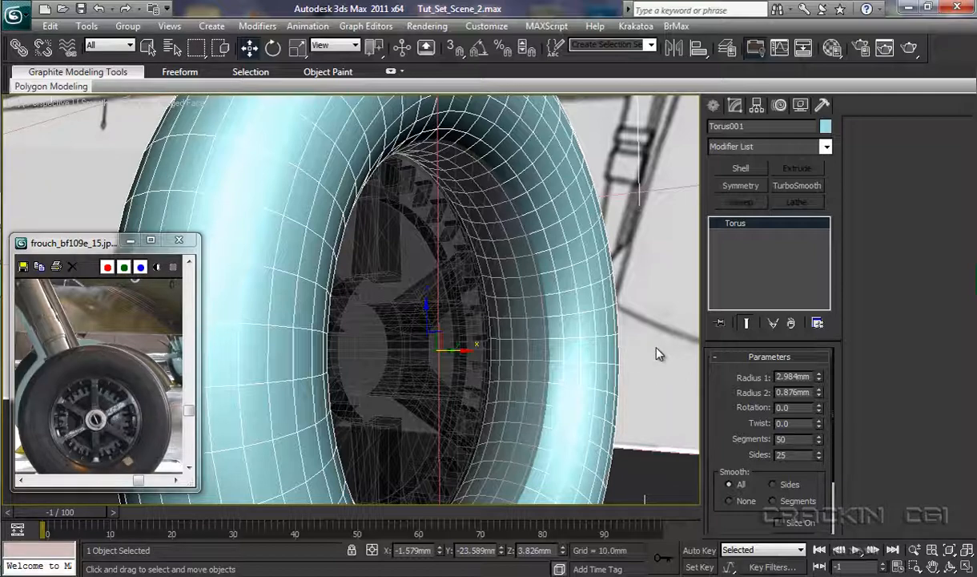
Convert the torus tyre to an Editable Poly and deselect it.
right_click(602, 344)
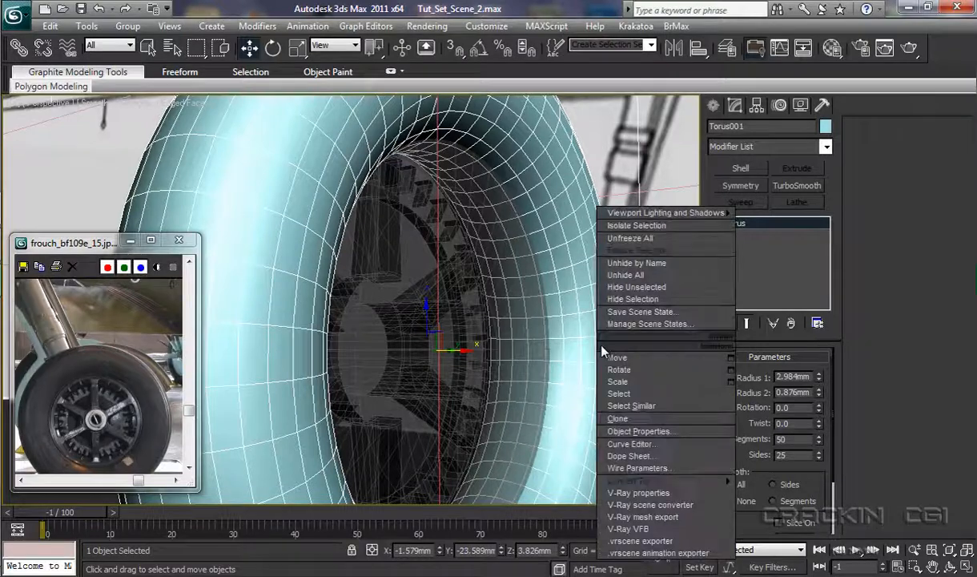
mouse_move(641, 481)
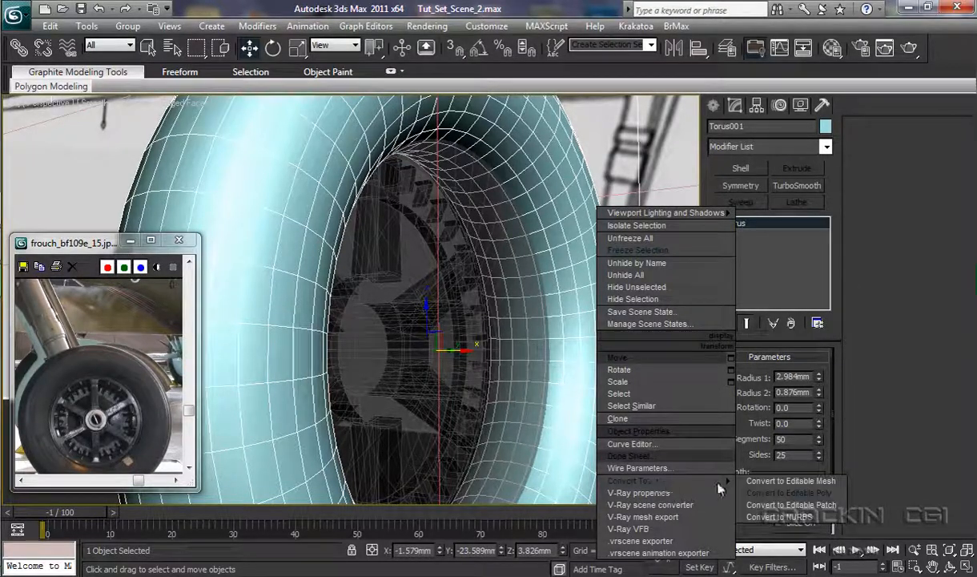
left_click(764, 493)
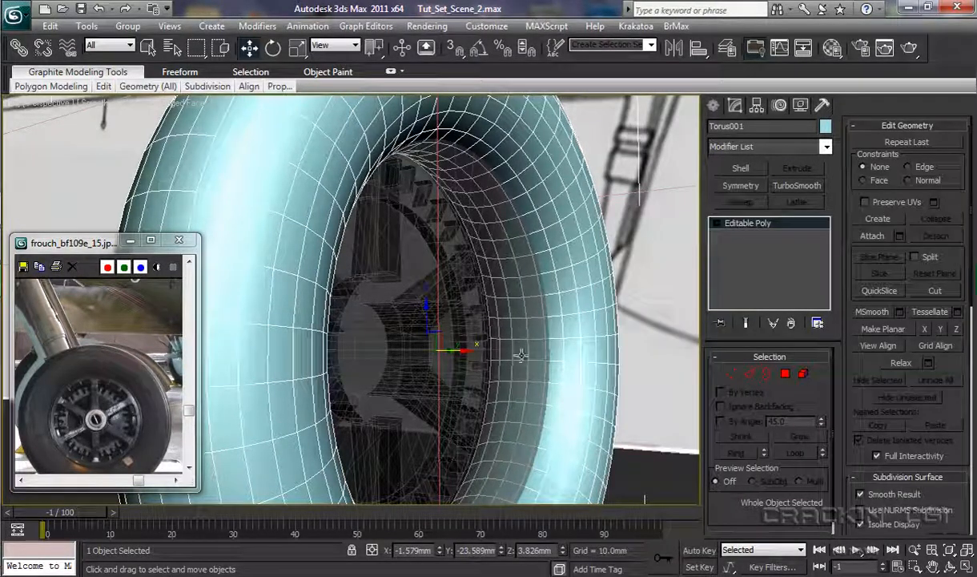
left_click(637, 344)
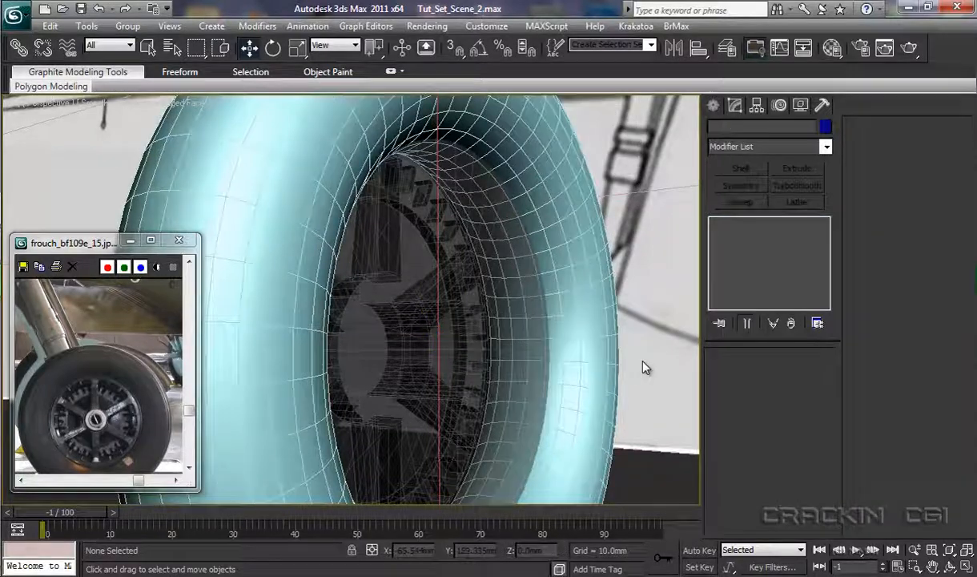
Turn off see-through display for the wheel hub and view the wheel edge-on, ending at object level.
left_click(506, 326)
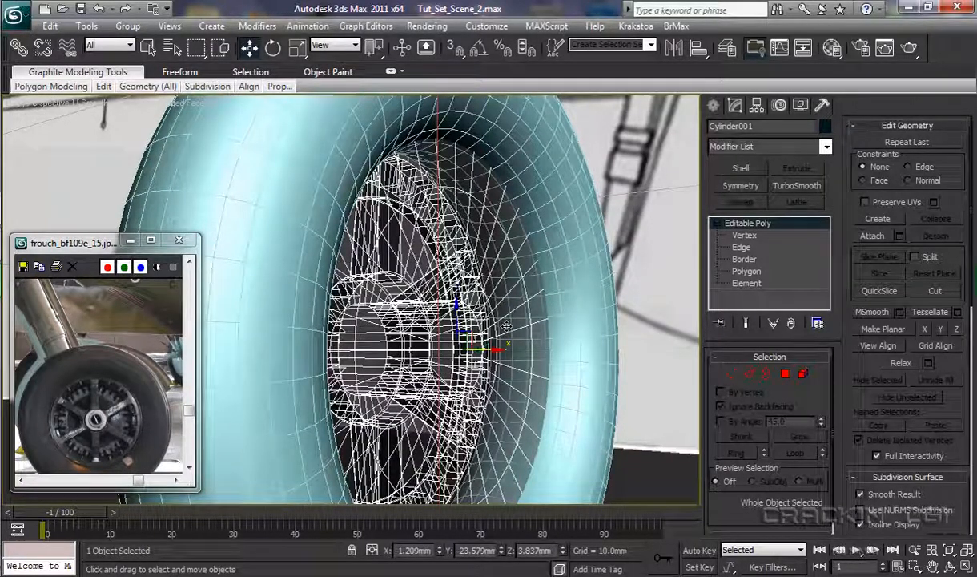
key("alt+x")
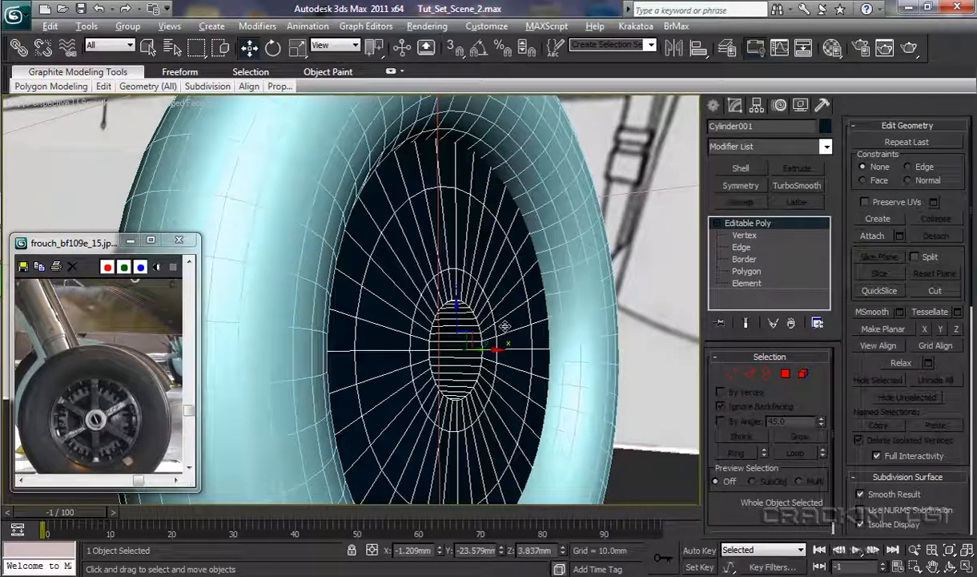
left_click(744, 236)
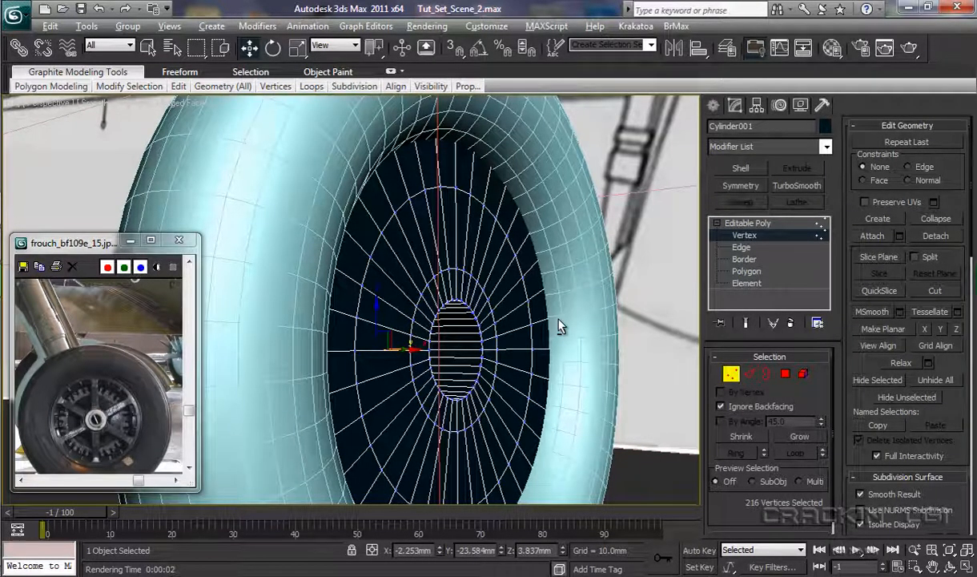
middle_click_drag(557, 326, 607, 326, "alt")
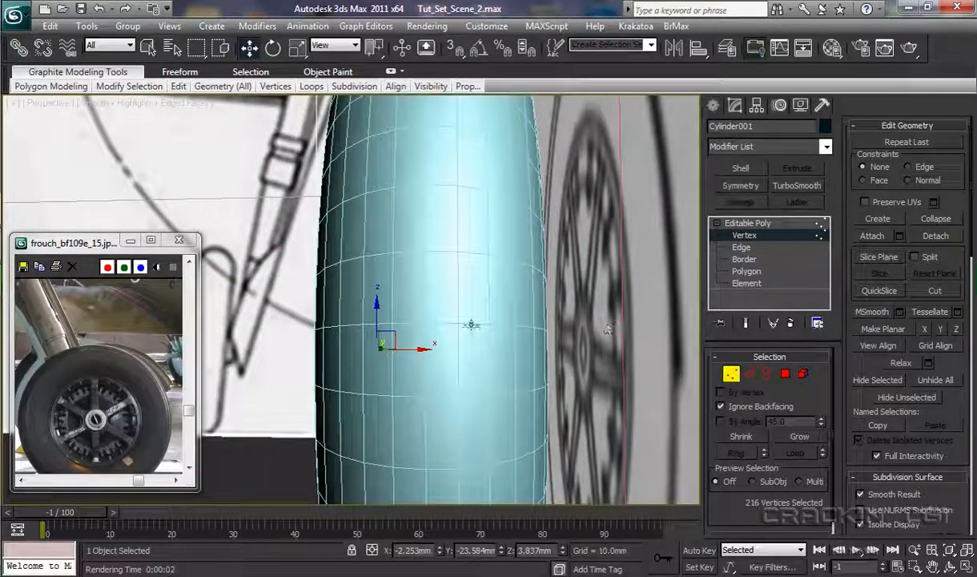
left_click(747, 223)
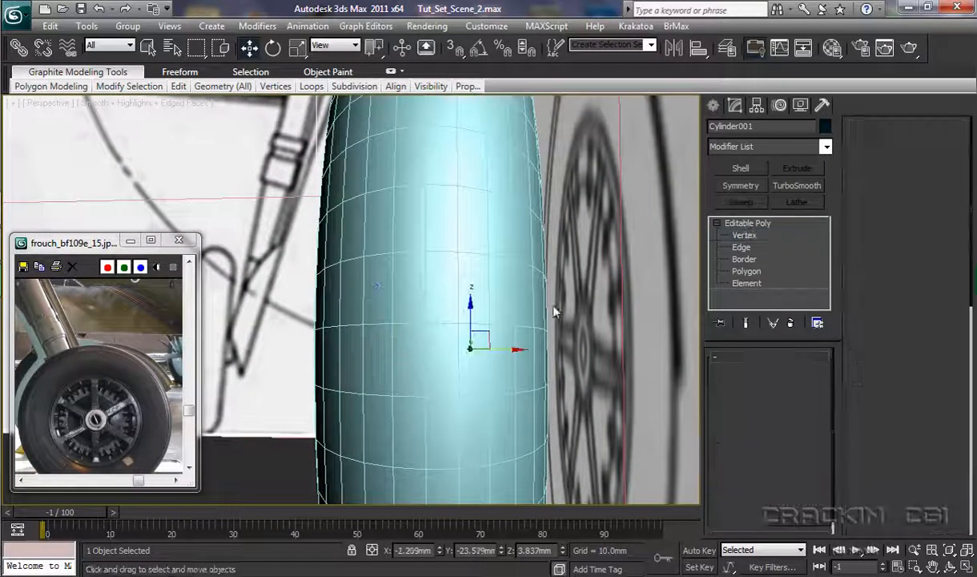
Make the torus tyre see-through so the hub inside can be seen, and deselect the tyre.
left_click(456, 364)
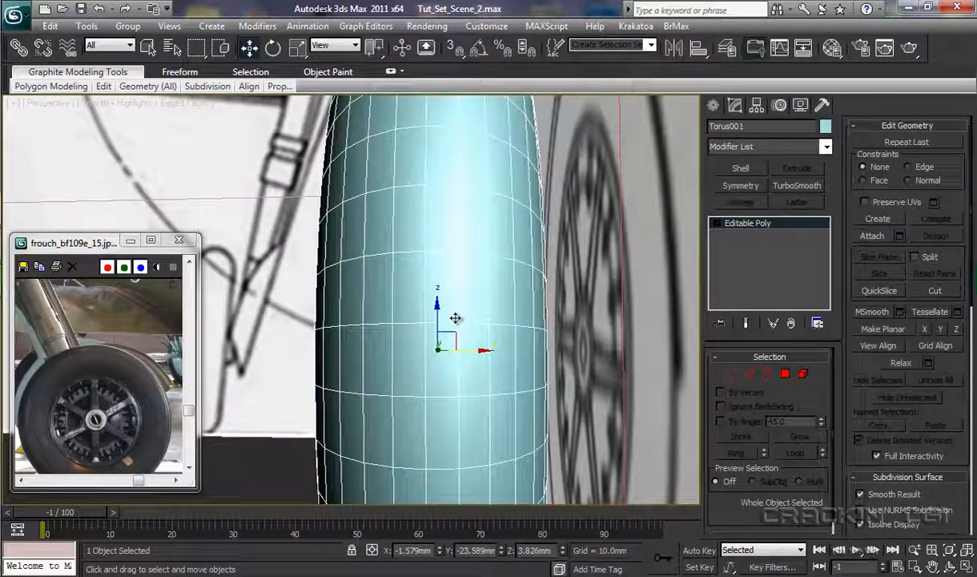
key("alt+x")
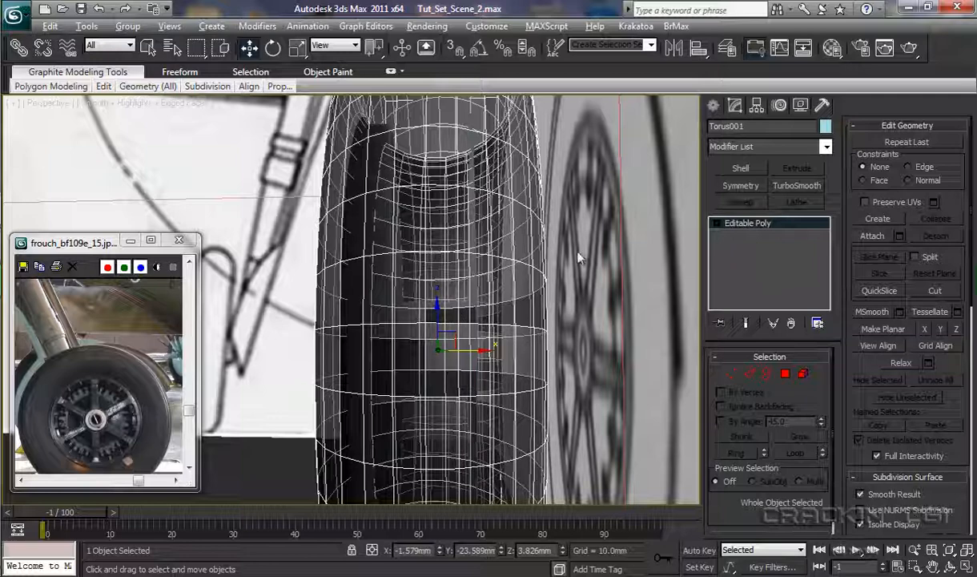
left_click(600, 252)
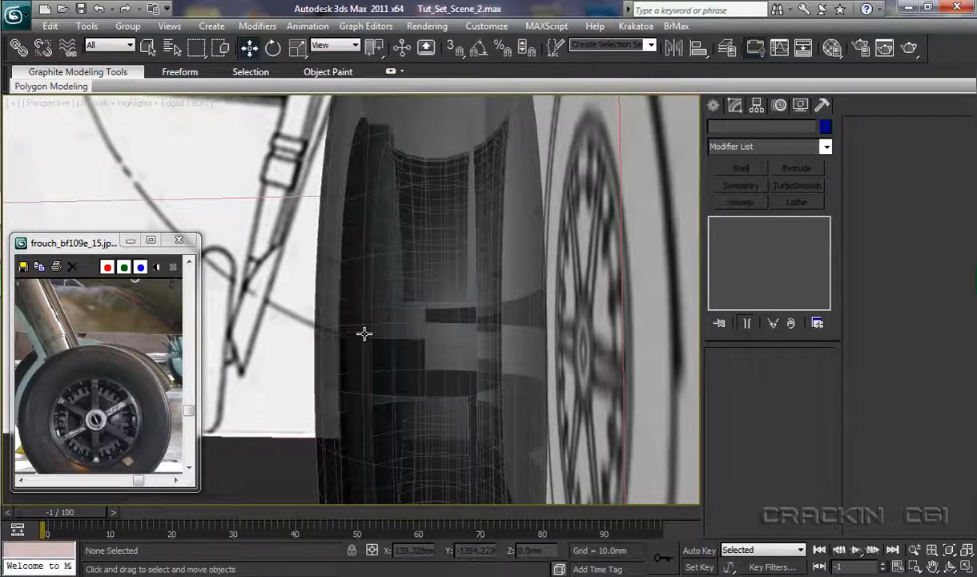
Select the hub Cylinder001 by name from the scene list and enter Vertex editing.
key("h")
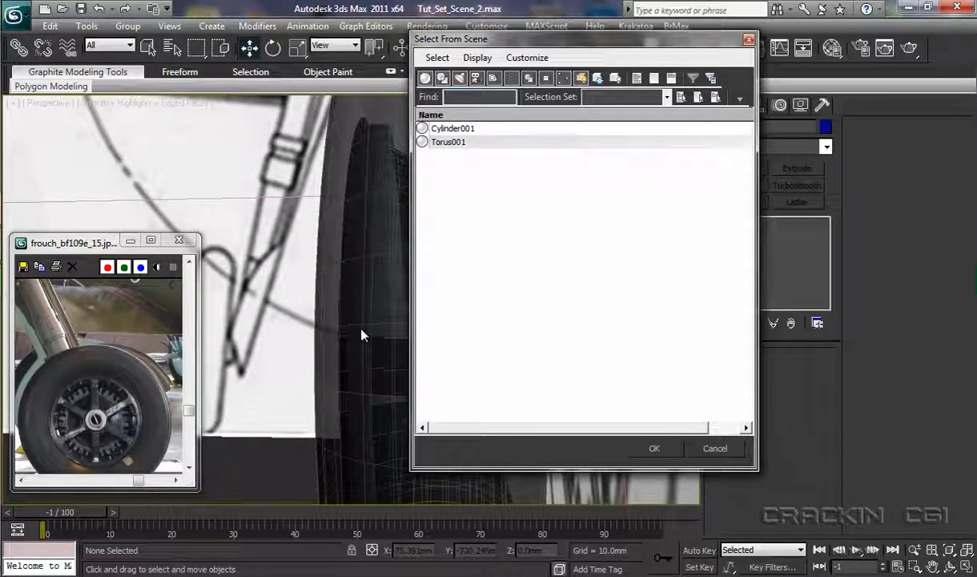
left_click(452, 130)
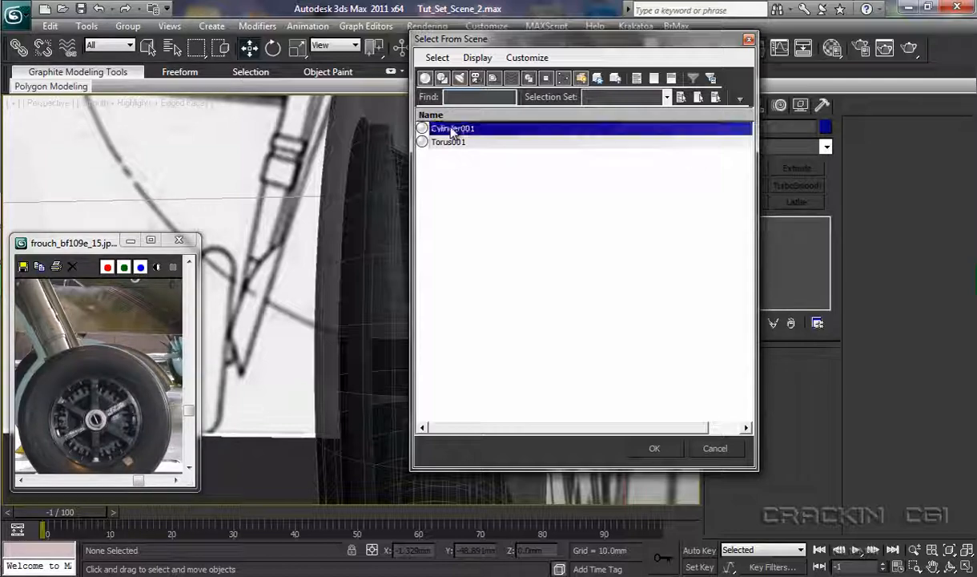
left_click(654, 449)
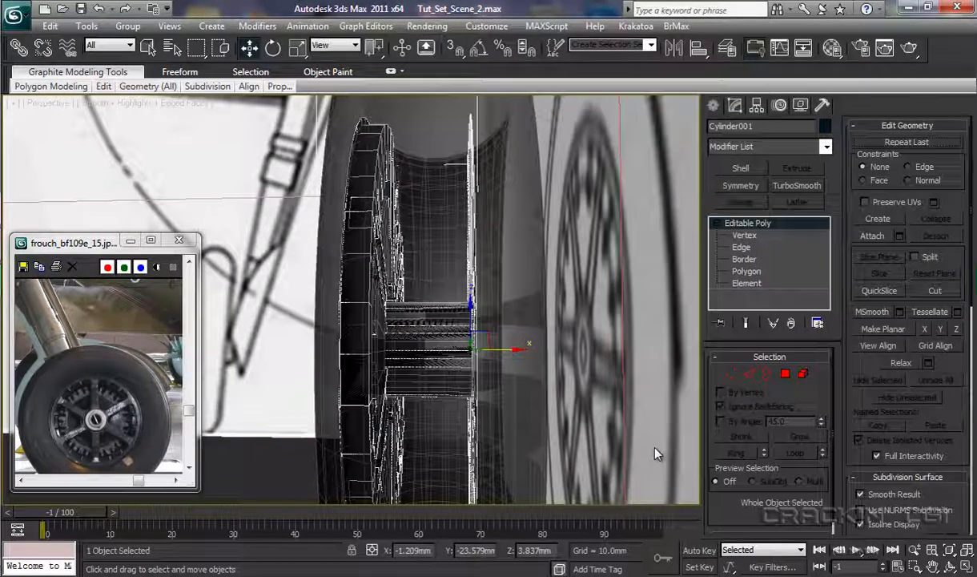
left_click(744, 235)
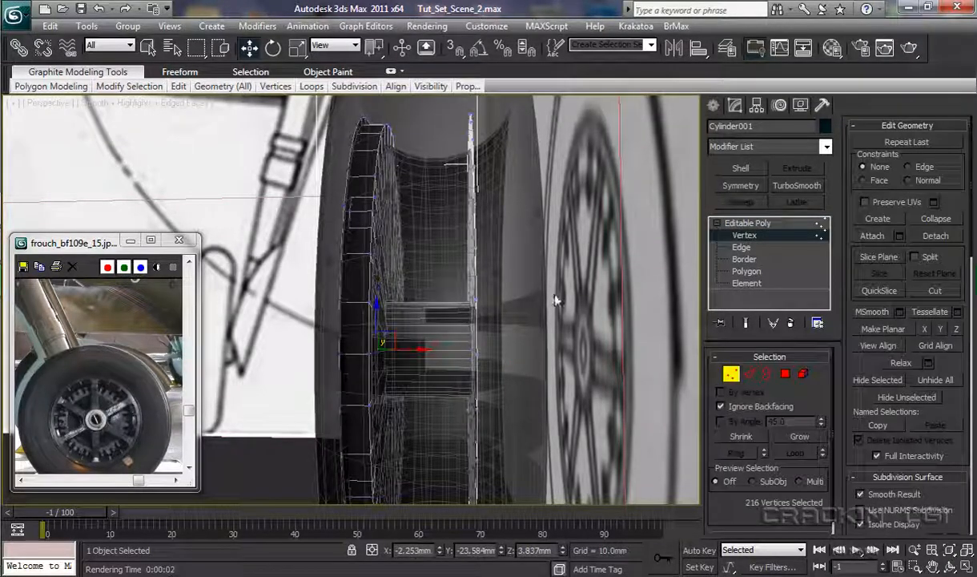
scroll(528, 309, "down", 3)
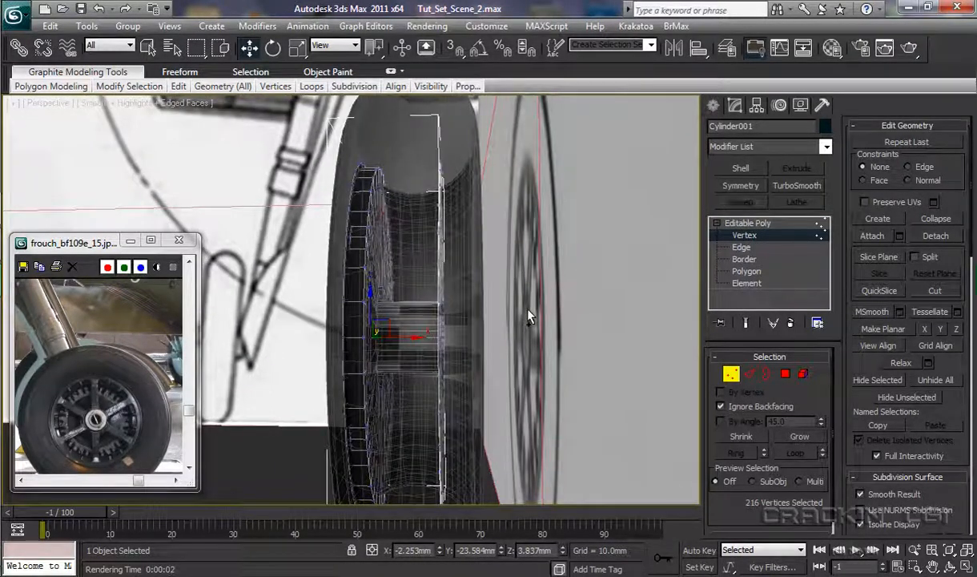
Turn off Ignore Backfacing and select all the vertices on the hub's flat back side.
middle_click_drag(521, 323, 524, 308)
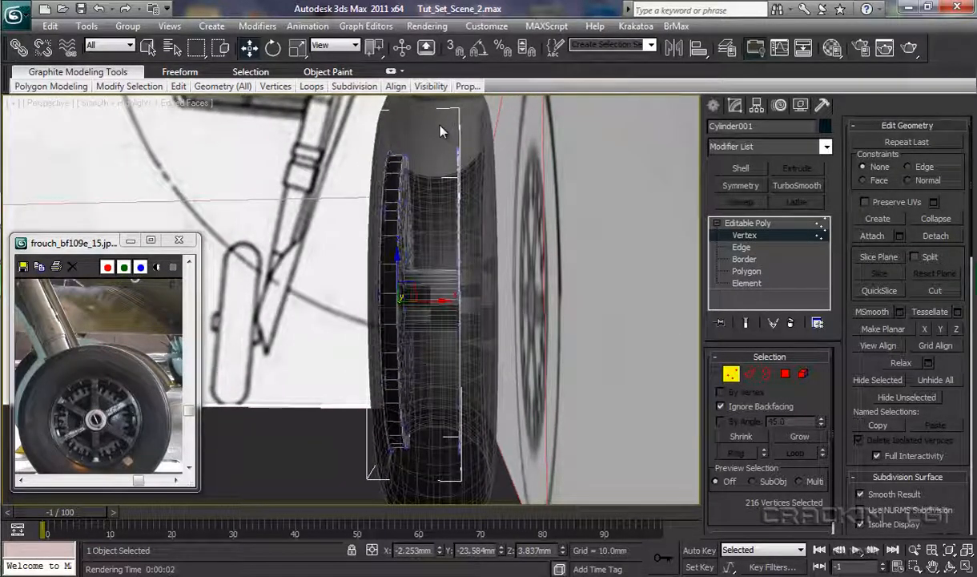
left_click_drag(439, 124, 500, 484)
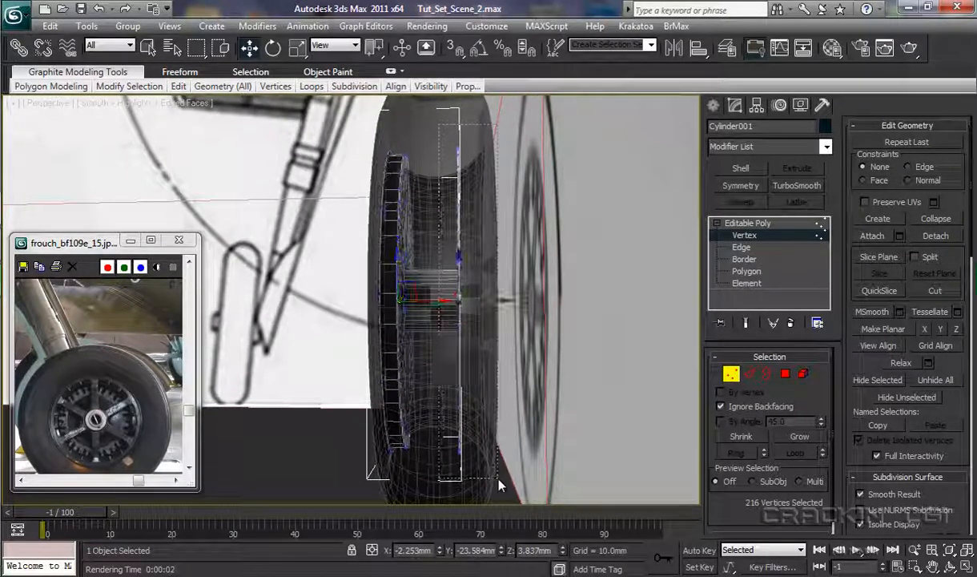
left_click(721, 407)
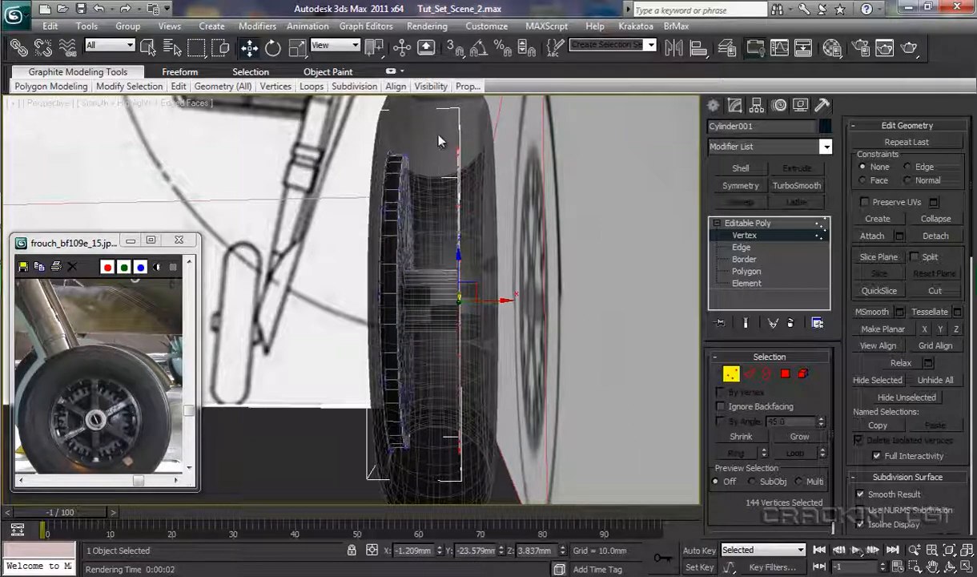
left_click_drag(439, 141, 519, 464)
Move the hub's selected back vertices outward along X to about -0.805 mm and return to object level.
scroll(500, 429, "up", 3)
scroll(497, 401, "up", 2)
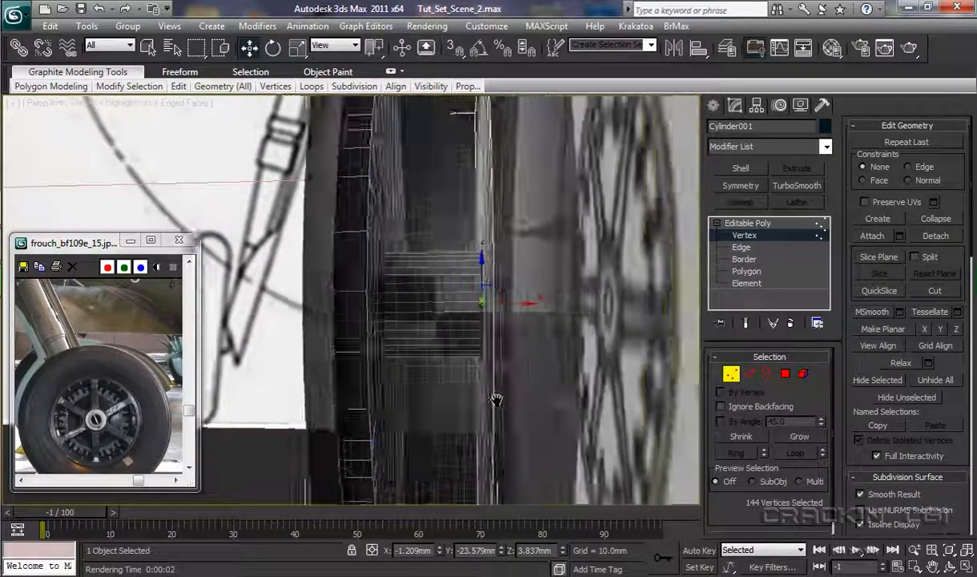
mouse_move(497, 399)
middle_mouse_down("alt")
mouse_move(483, 404)
mouse_move(494, 400)
middle_mouse_up("alt")
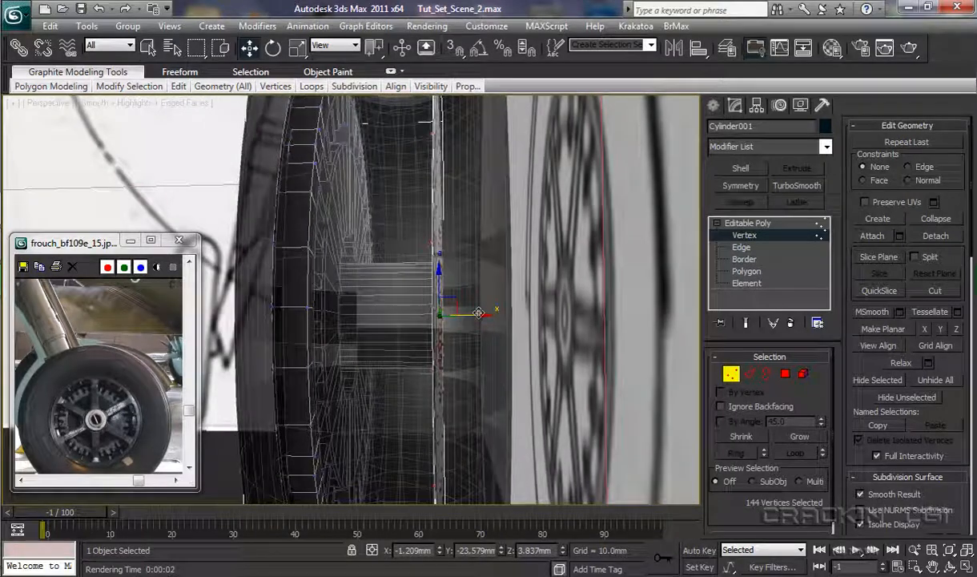
left_click_drag(478, 314, 511, 323)
middle_click_drag(544, 342, 473, 359, "alt")
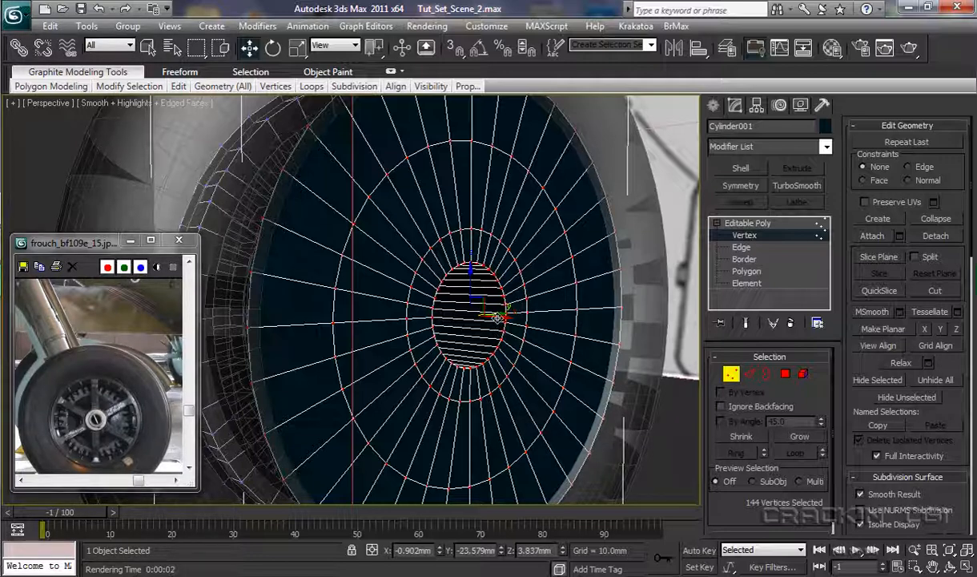
left_click_drag(497, 319, 507, 318)
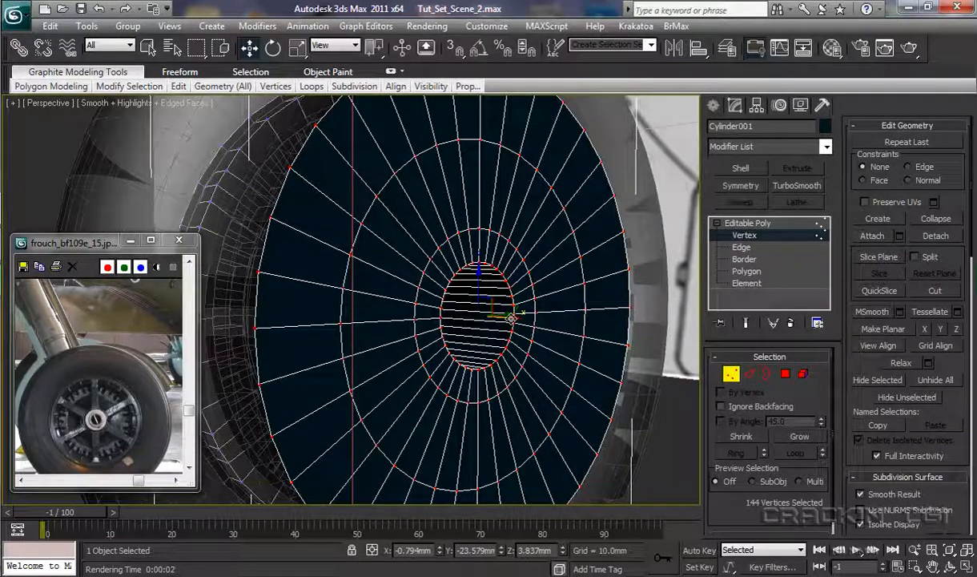
left_click_drag(513, 318, 511, 323)
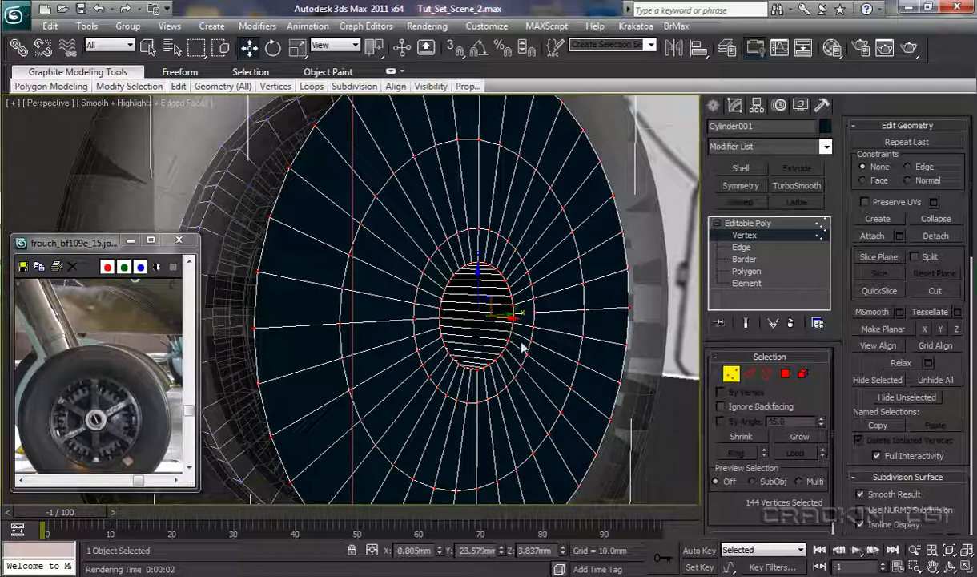
left_click(757, 224)
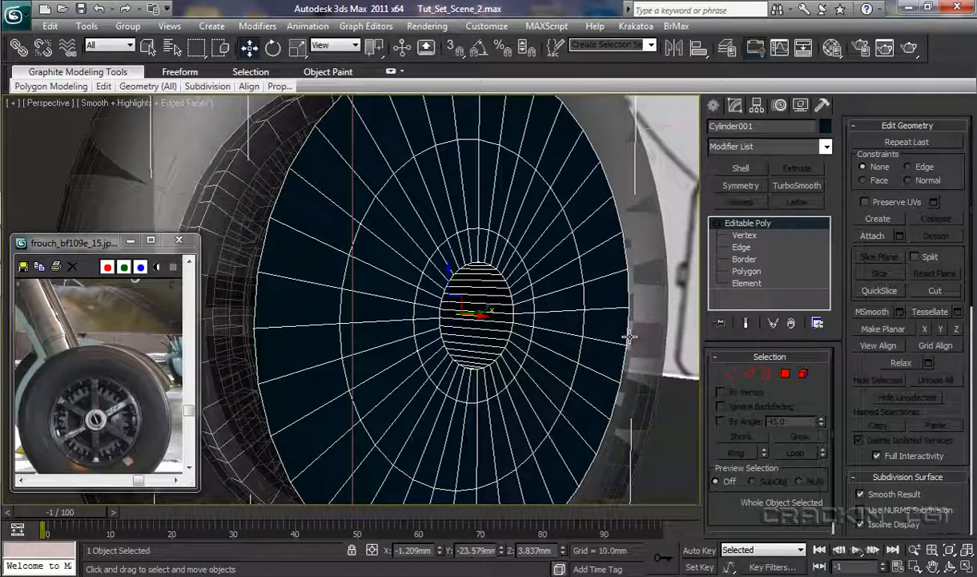
Show the wheel framed in the Left view, select the torus tyre and set the selection region to circular.
key("l")
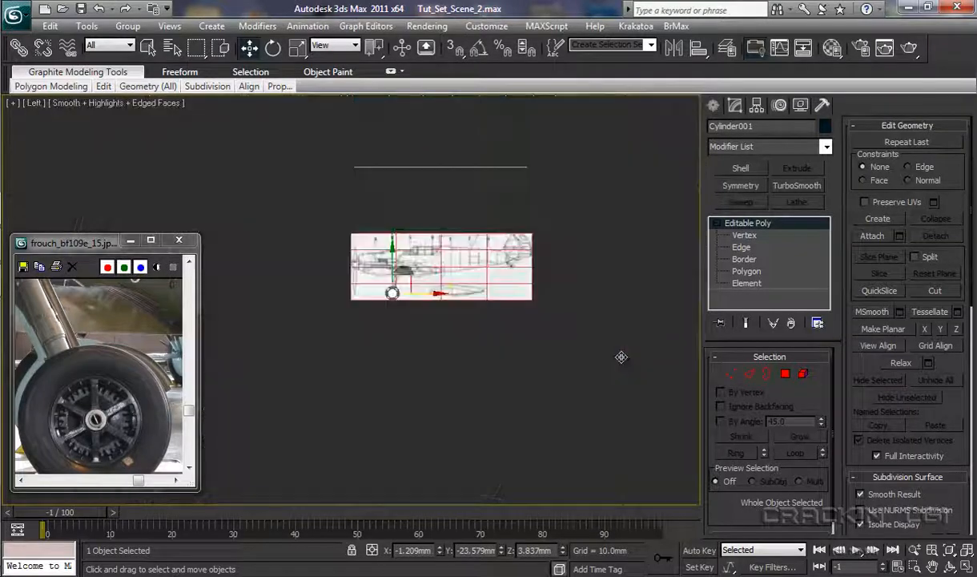
key("z")
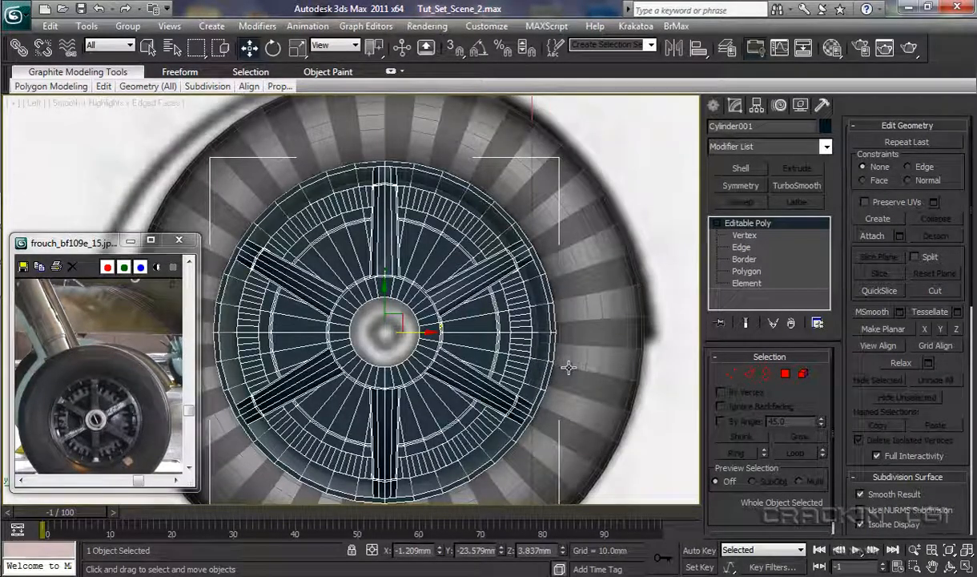
middle_click_drag(561, 362, 600, 330)
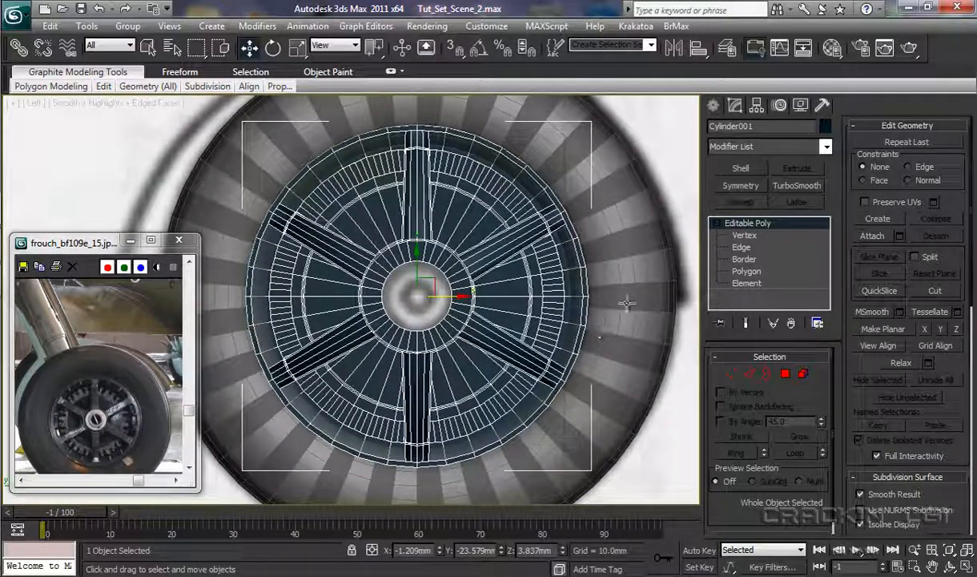
left_click(689, 178)
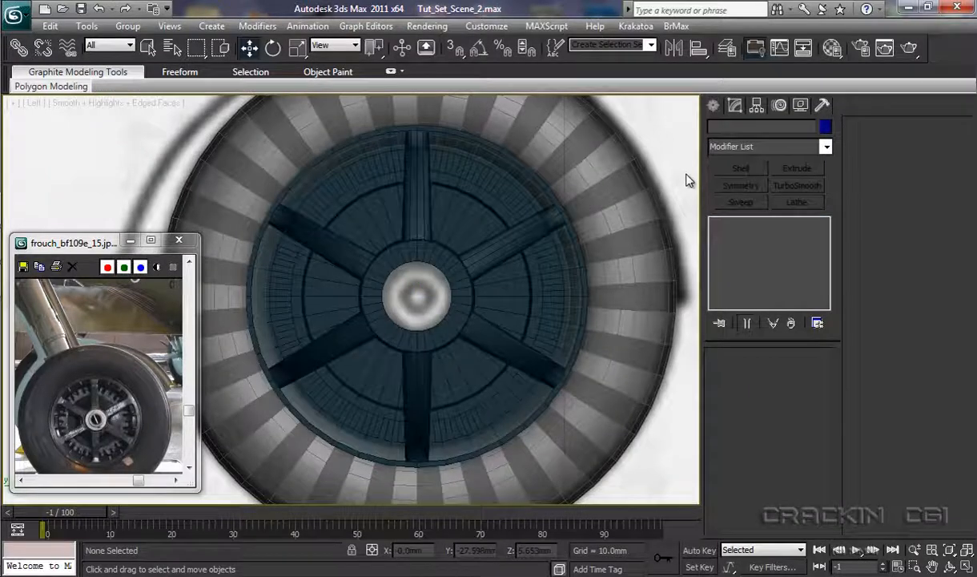
left_click(625, 216)
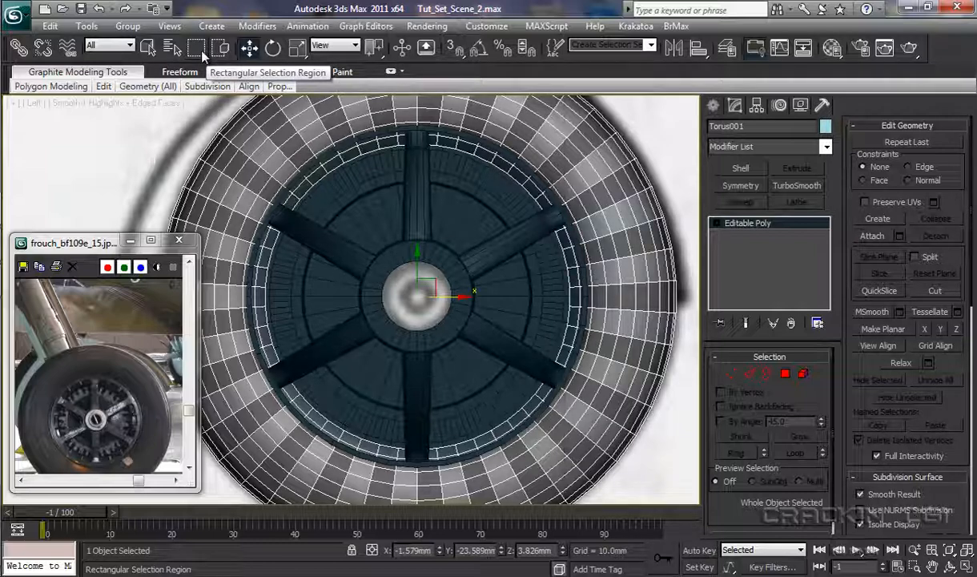
left_click_drag(203, 53, 199, 98)
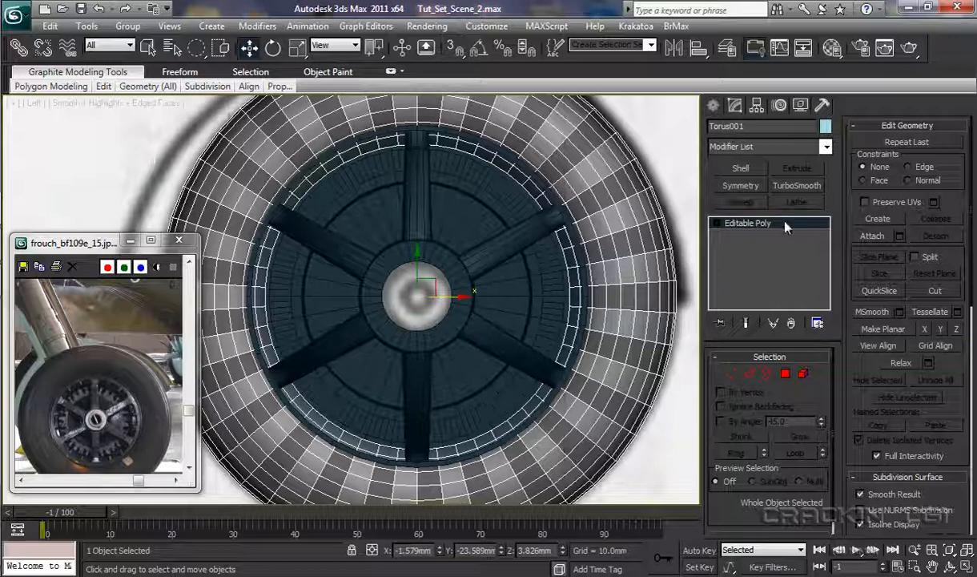
Enter Polygon editing on the tyre, select its inner ring of polygons with a circular region around the hub and delete them.
left_click(717, 224)
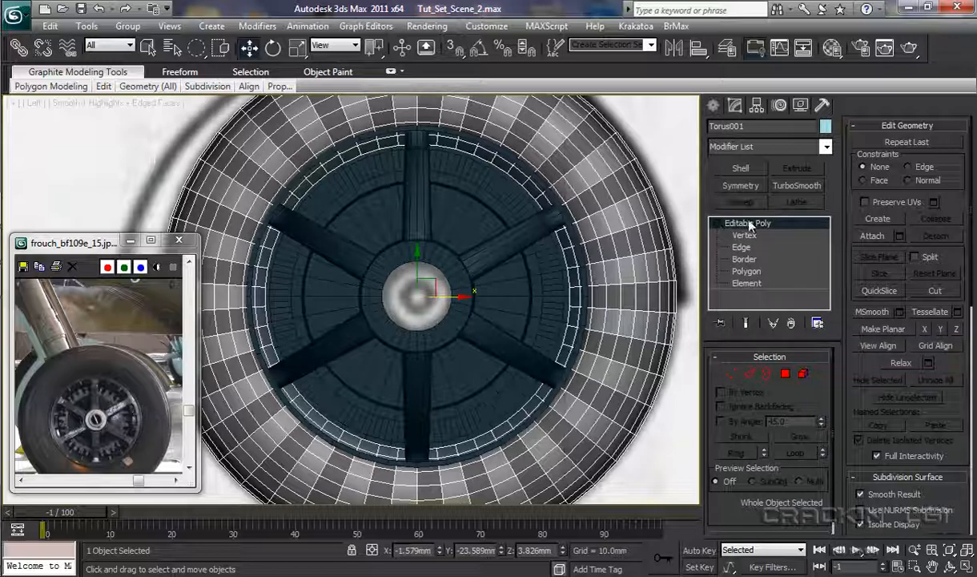
left_click(742, 271)
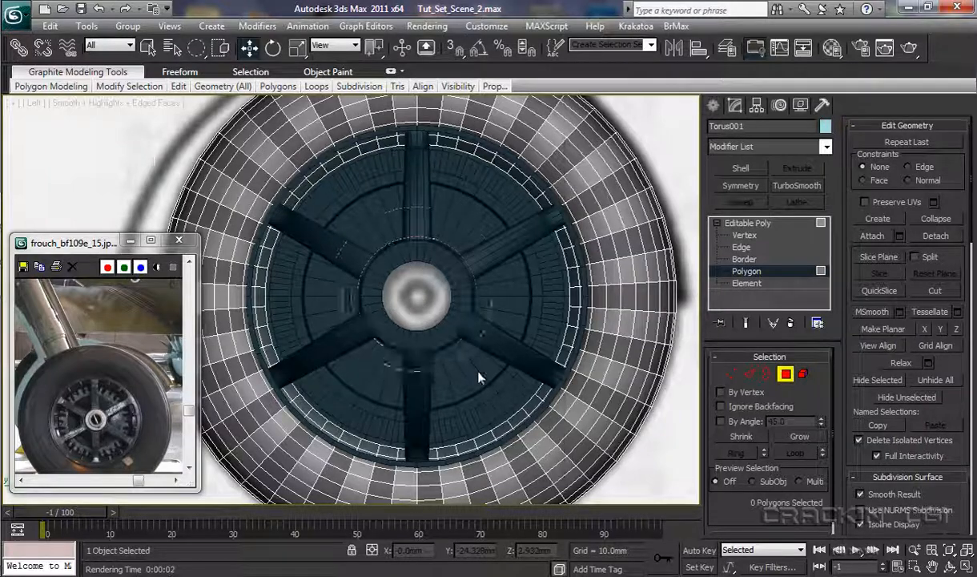
left_click(541, 460)
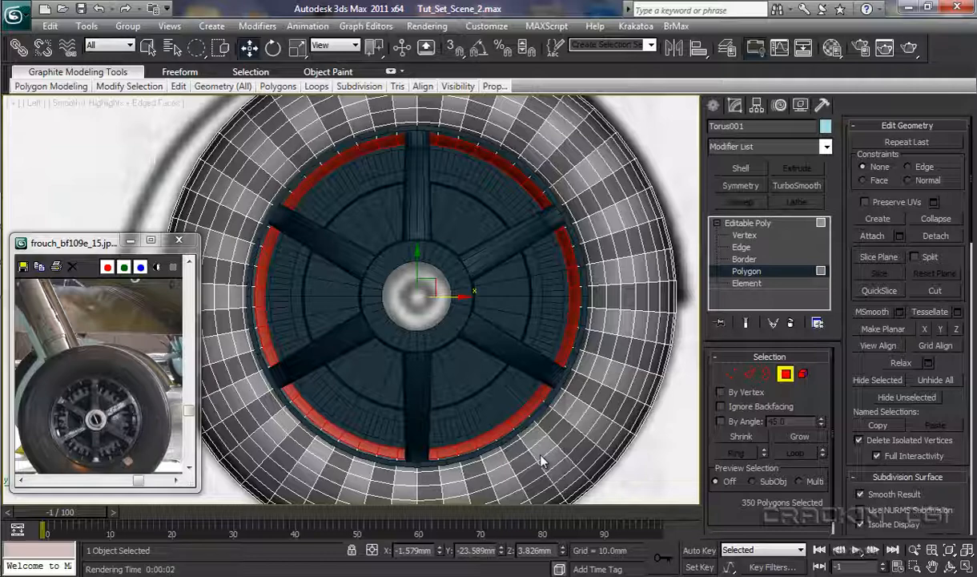
left_click(729, 441)
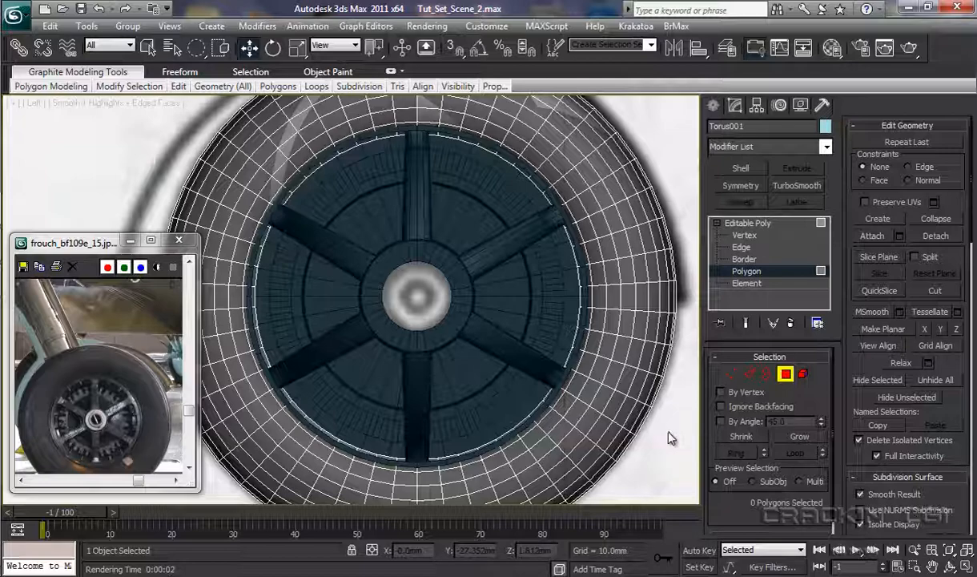
Examine both sides of the tyre's opening in the Perspective view and turn off the tyre's see-through display.
key("p")
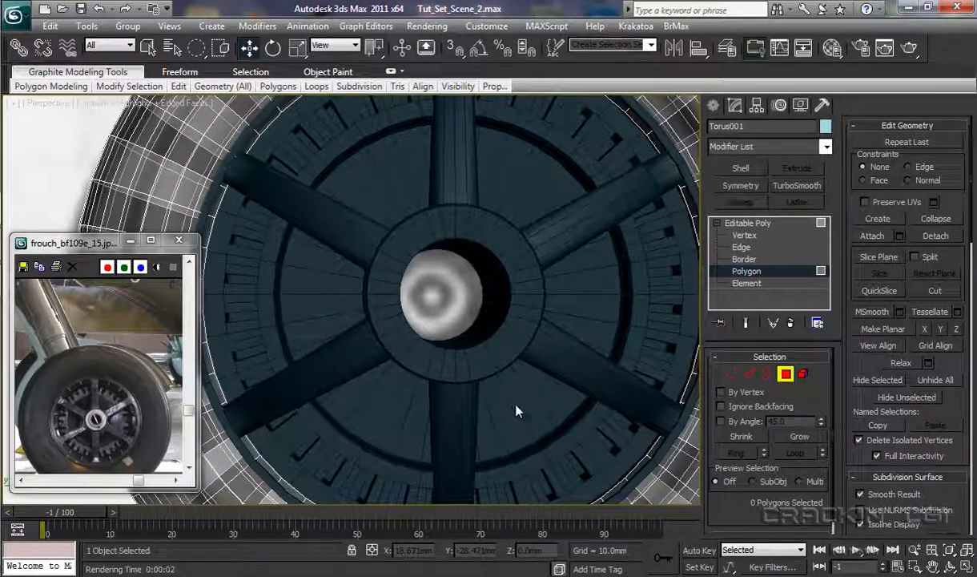
scroll(523, 399, "up", 6)
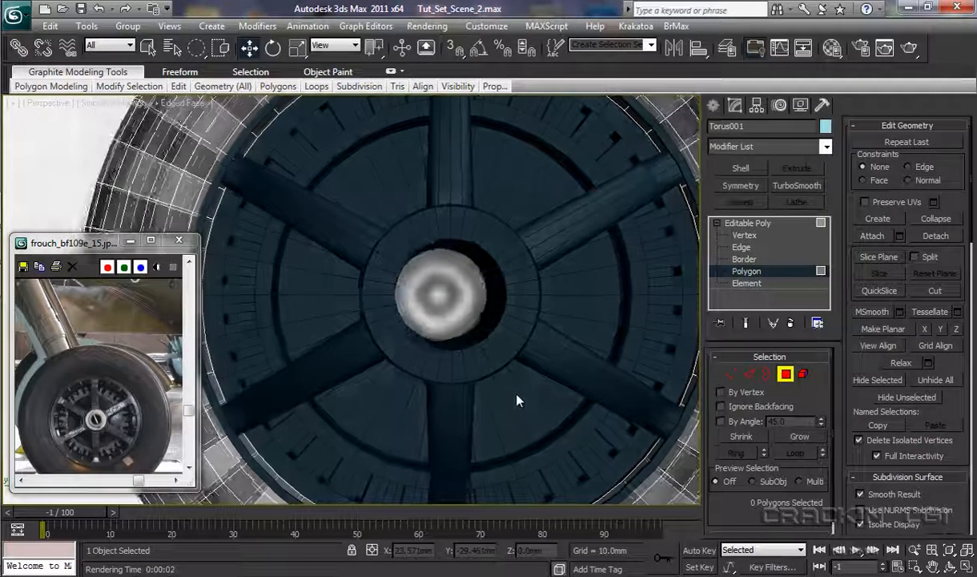
scroll(480, 407, "up", 4)
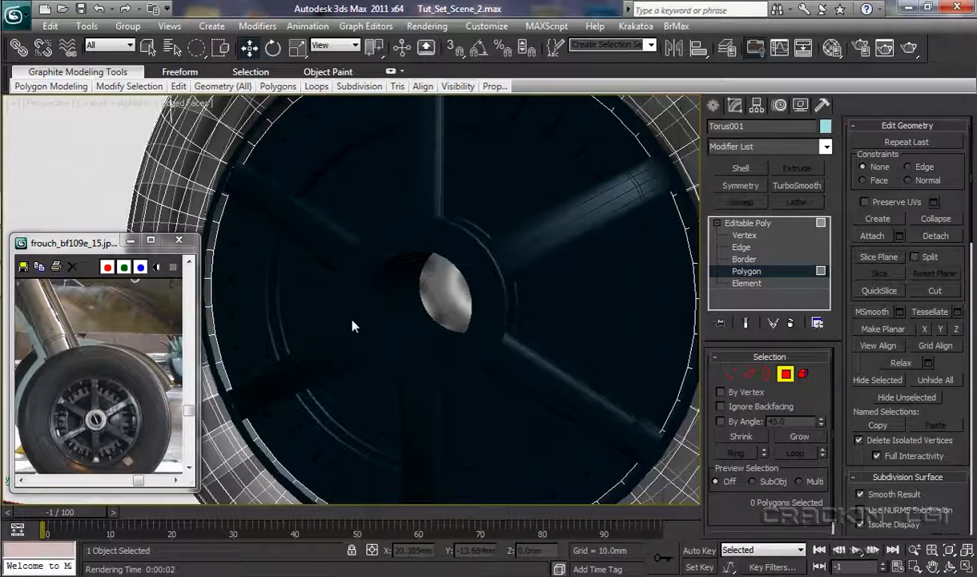
middle_click_drag(468, 318, 290, 321, "alt")
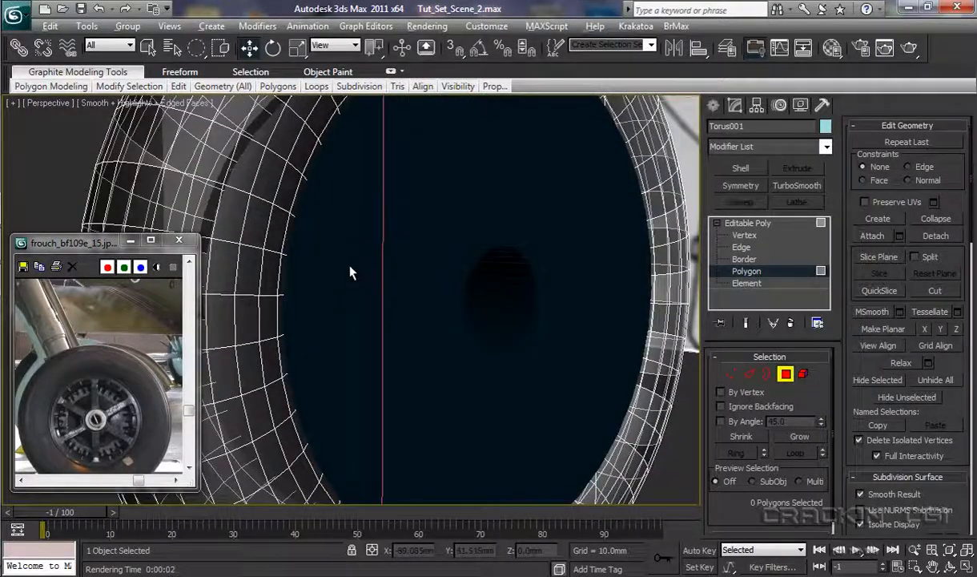
middle_click_drag(350, 273, 491, 278, "alt")
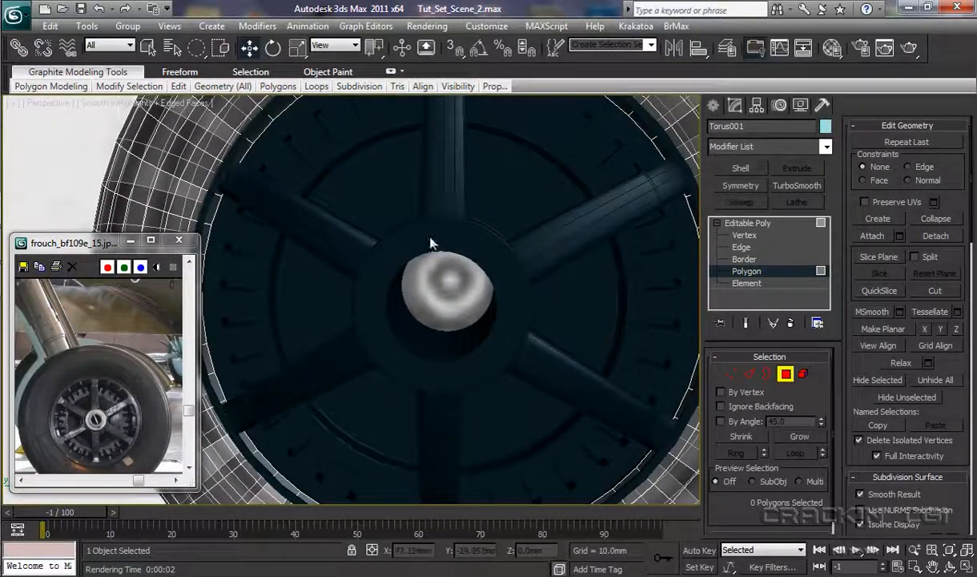
middle_click_drag(430, 243, 446, 311)
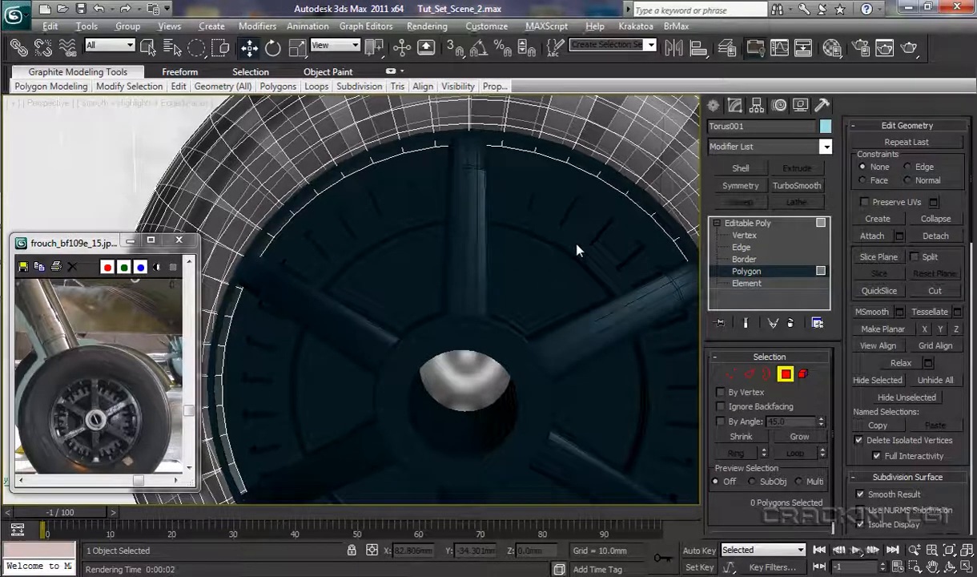
key("alt+x")
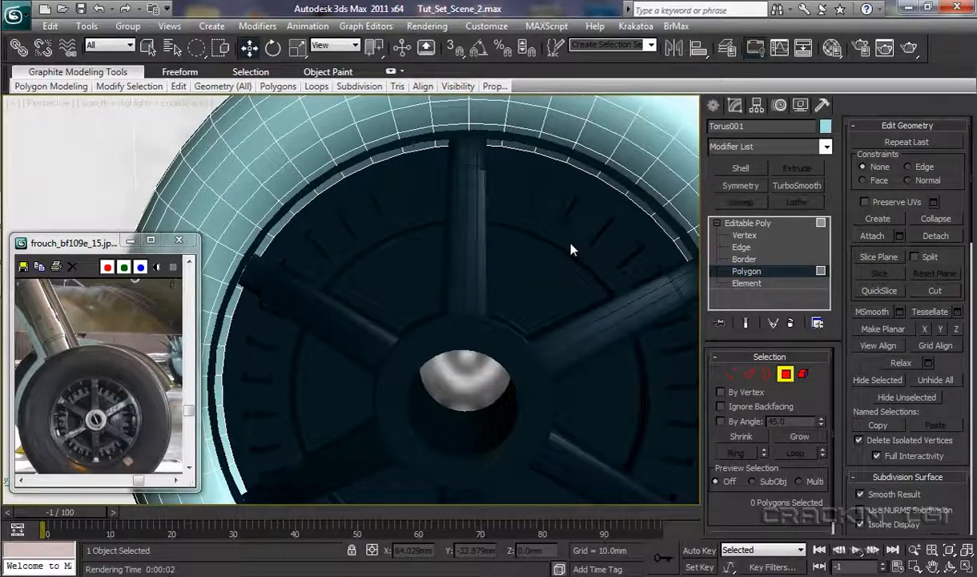
scroll(572, 249, "up", 5)
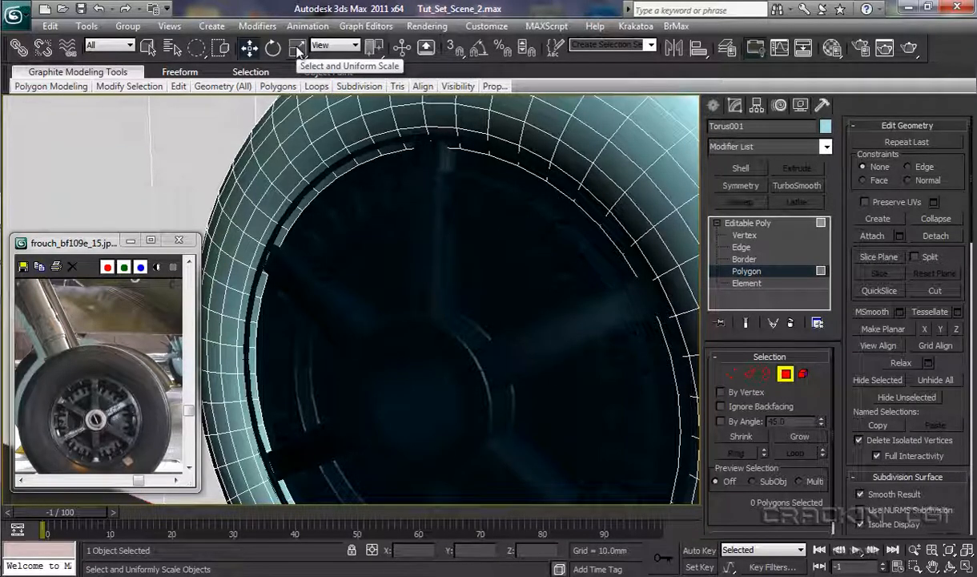
Leave Polygon editing, scale the whole tyre along X to make it narrower around the hub, and return to plain object selection.
left_click(298, 49)
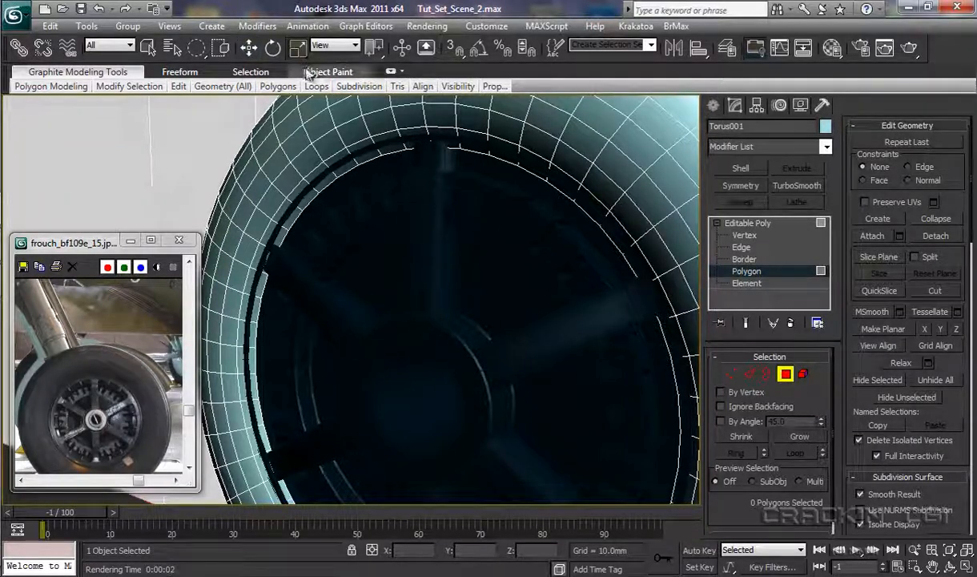
left_click(744, 223)
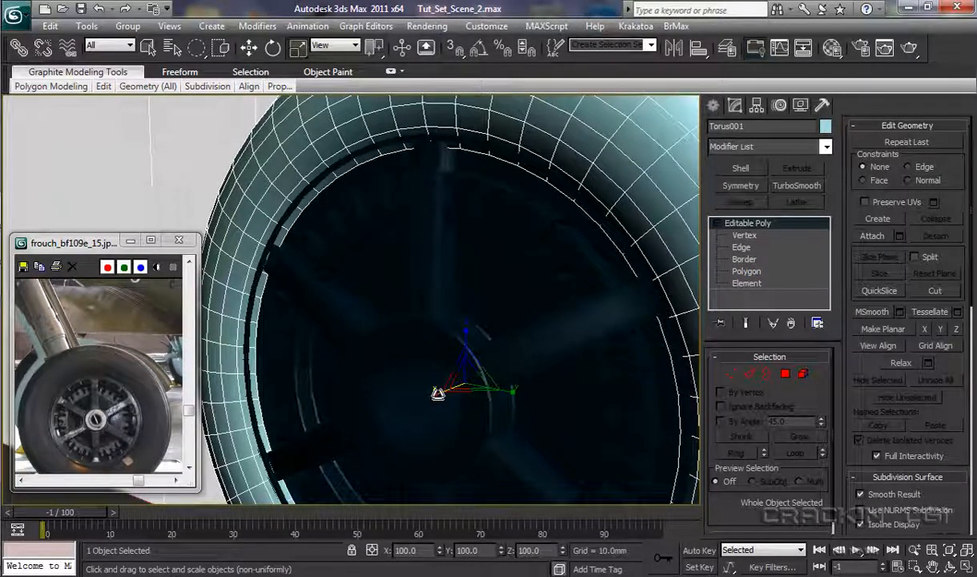
left_click_drag(439, 393, 451, 389)
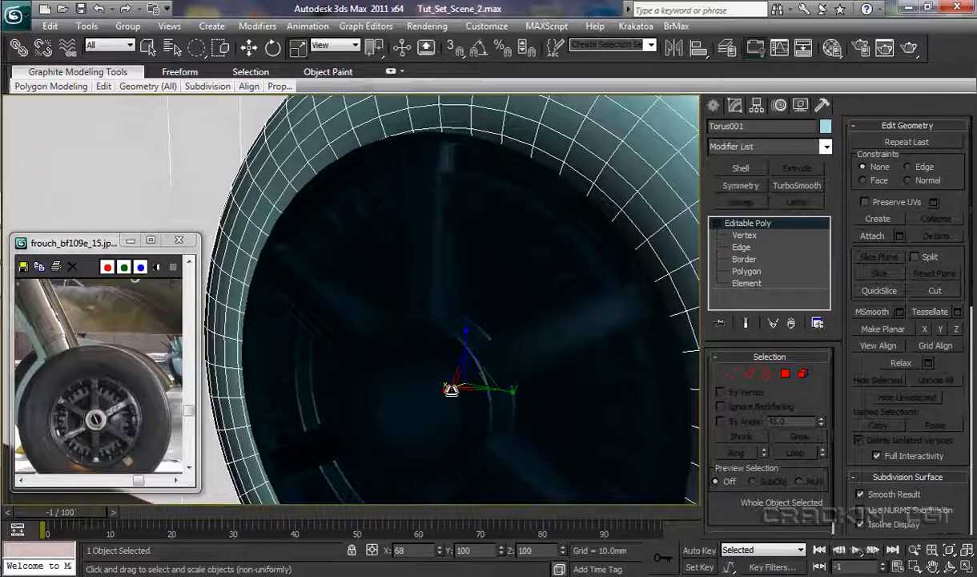
left_click_drag(451, 389, 445, 391)
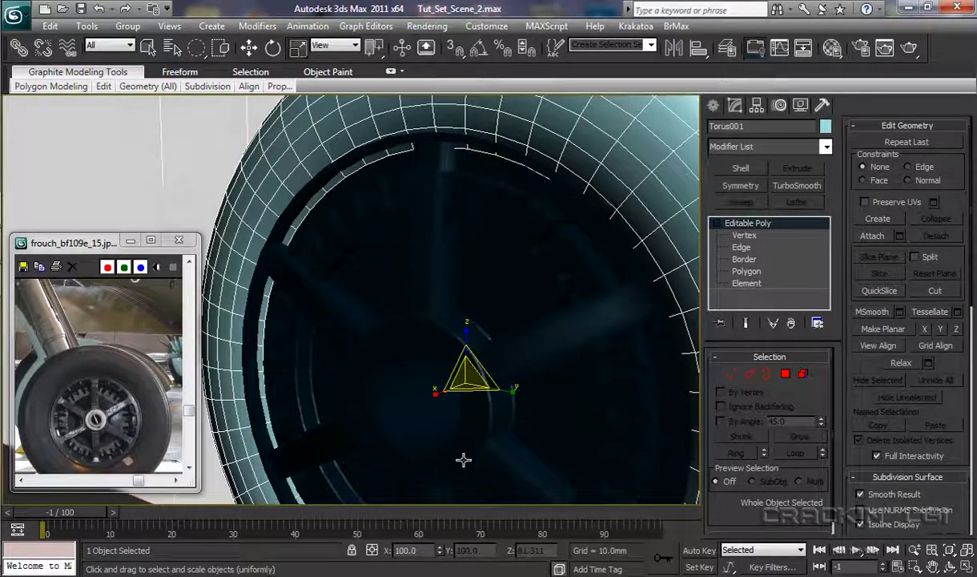
middle_click_drag(463, 459, 431, 474, "alt")
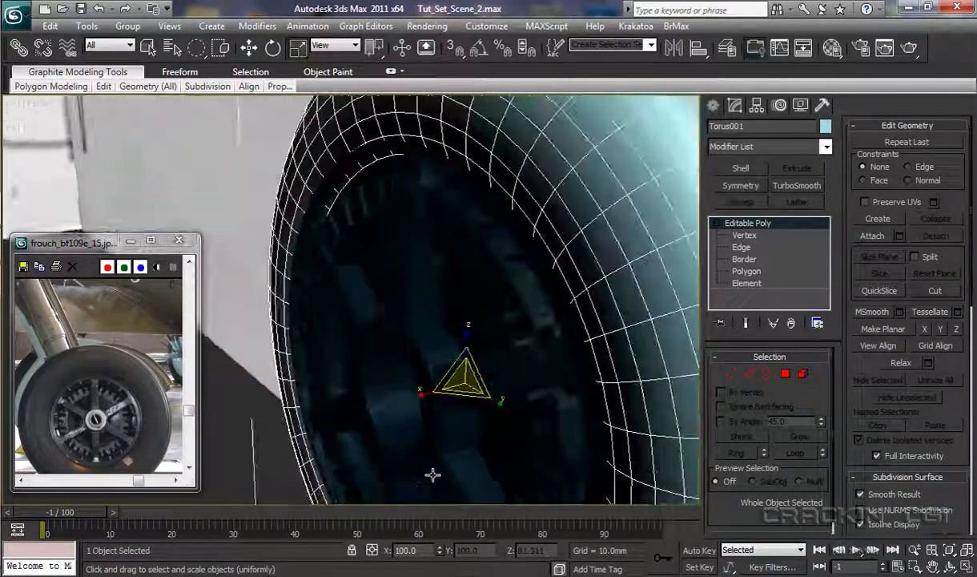
left_click_drag(423, 392, 417, 395)
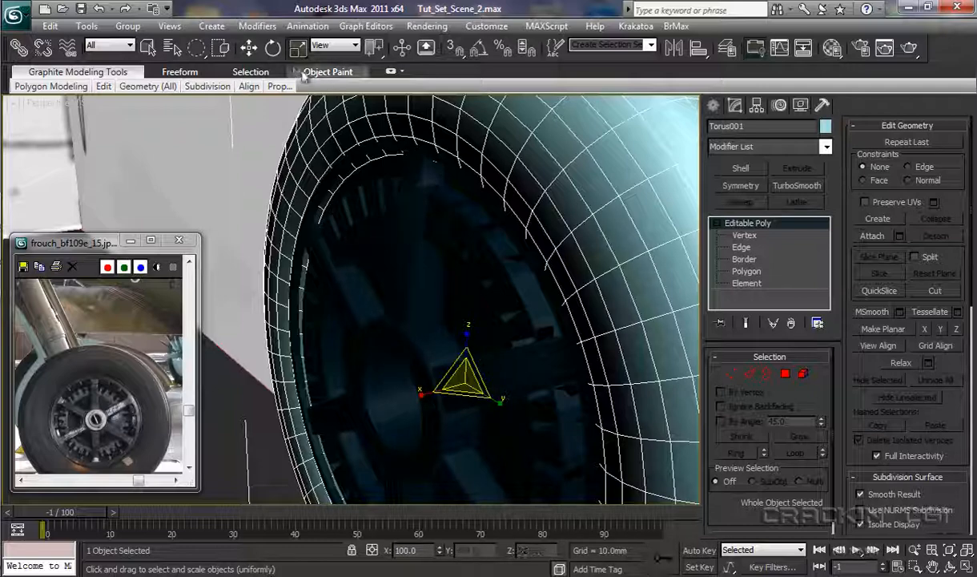
left_click(148, 47)
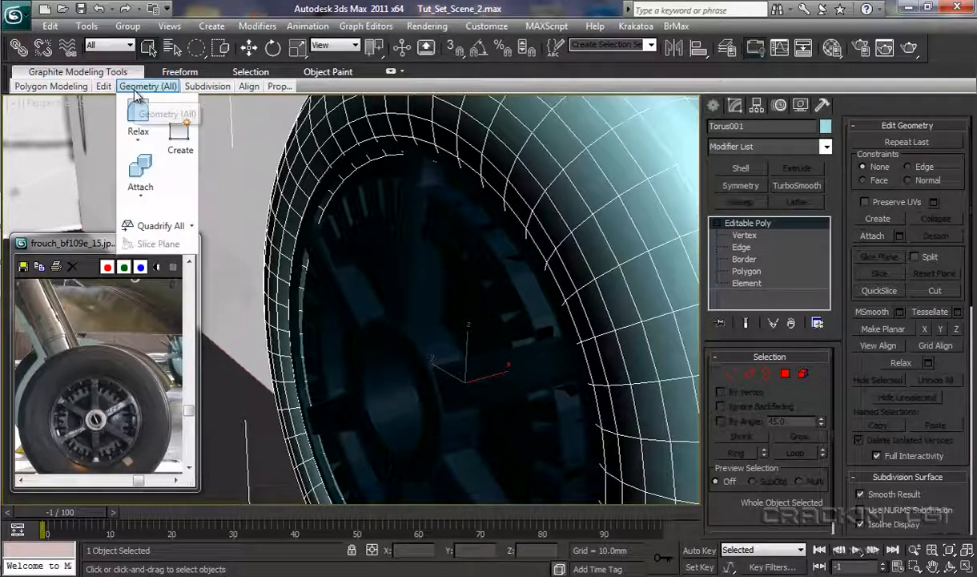
mouse_move(108, 93)
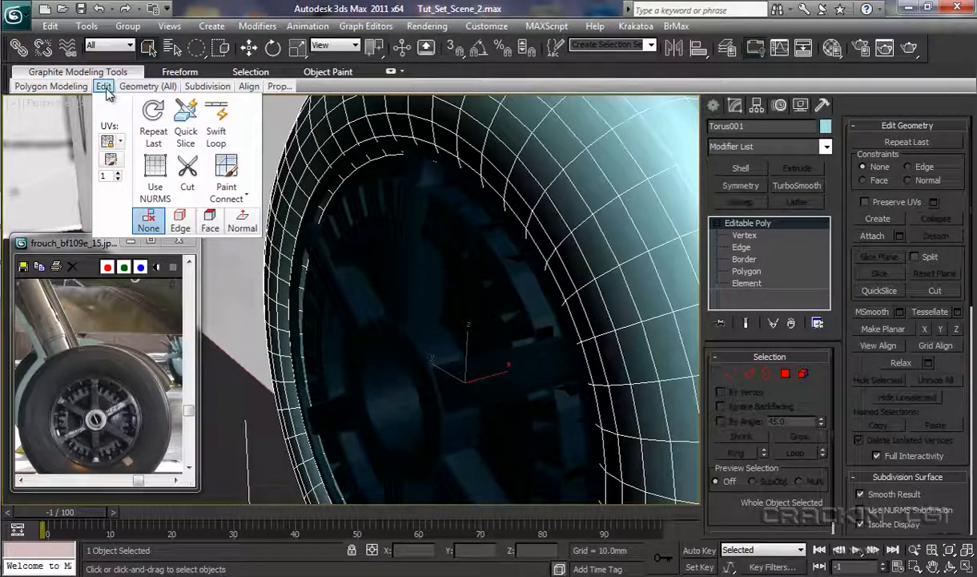
Enter Polygon editing on the tyre, select the loop of polygons around the inner rim of its opening and delete it.
left_click(218, 127)
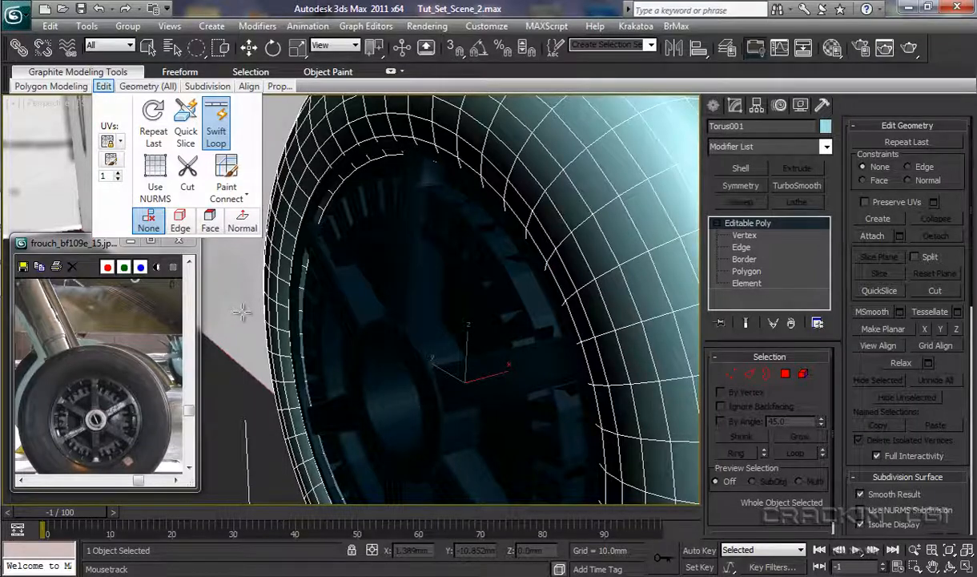
middle_click_drag(243, 311, 317, 298, "alt")
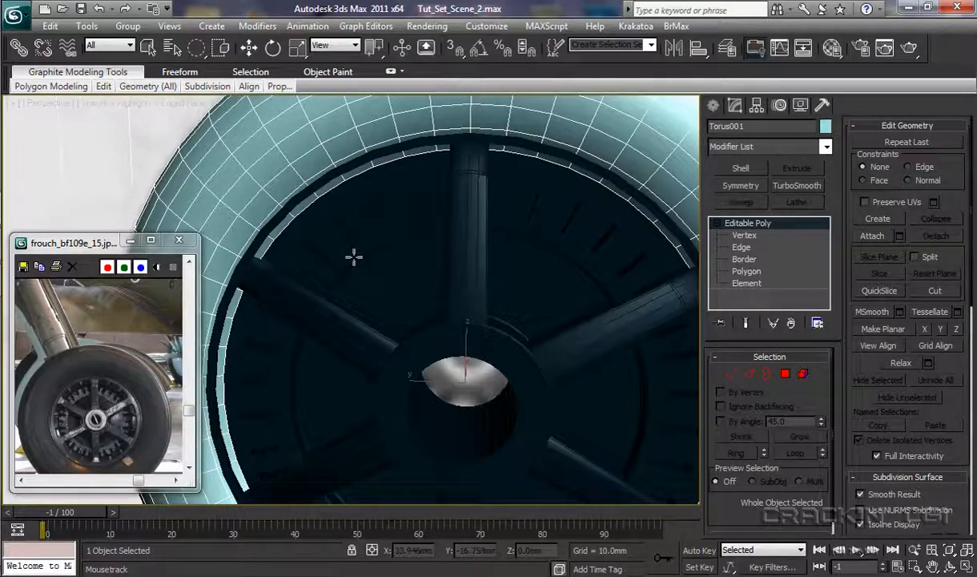
left_click(749, 272)
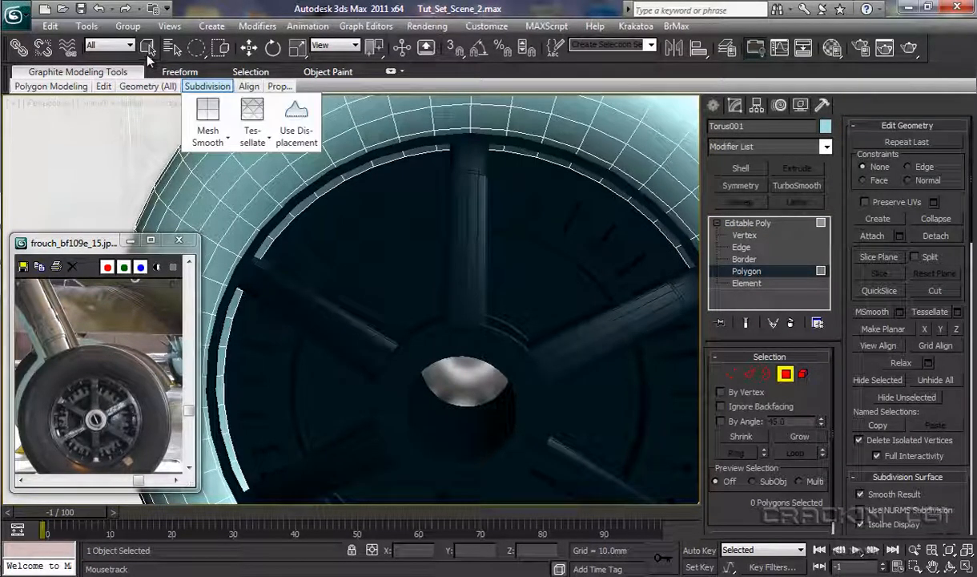
left_click(249, 48)
left_click(298, 207)
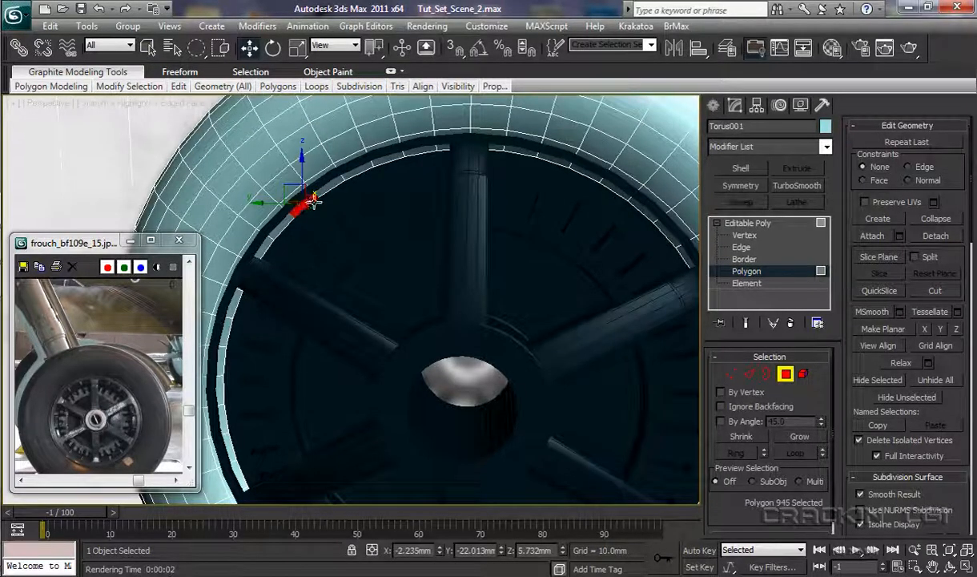
left_click(319, 195, "shift")
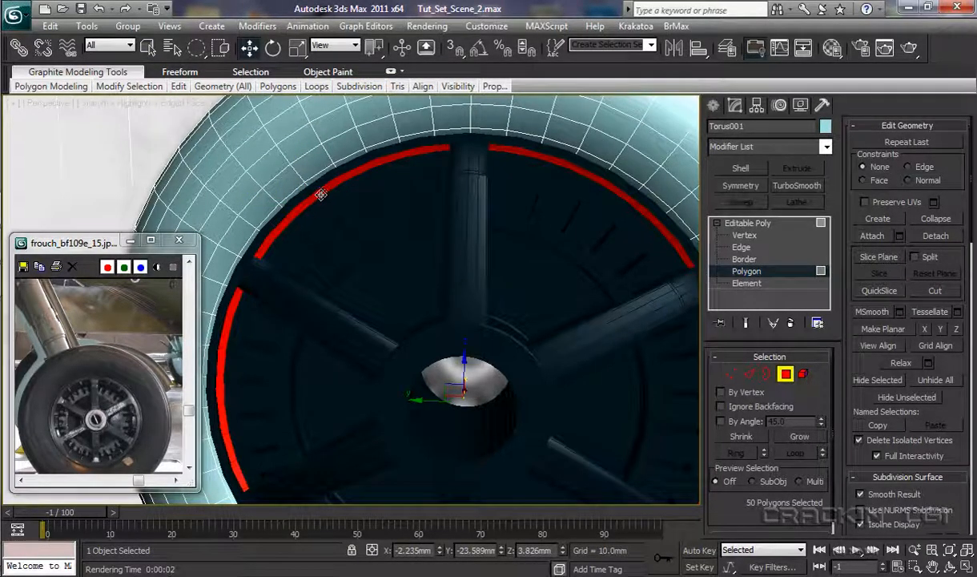
key("Delete")
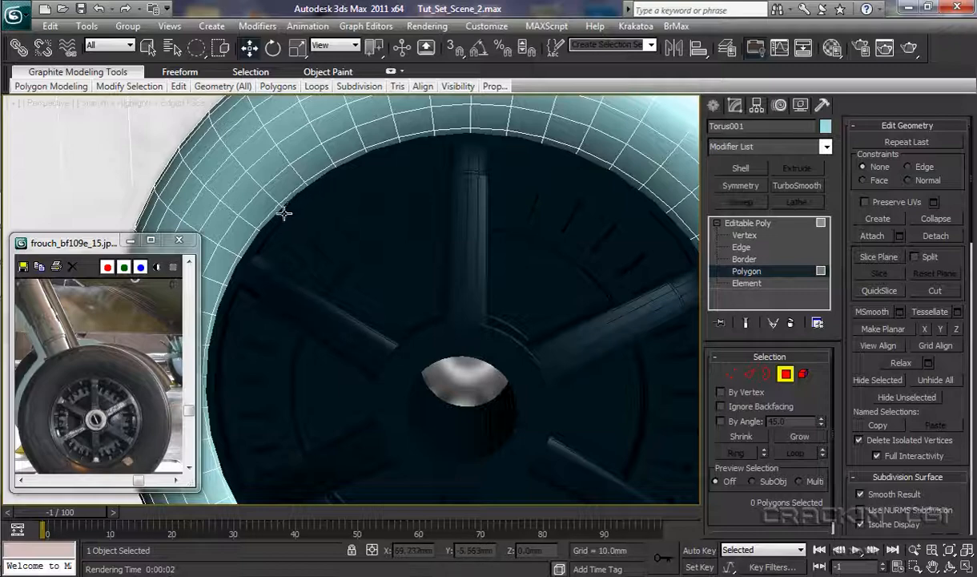
Leave Polygon editing on the tyre and select the hub cylinder through the tyre's back opening.
middle_click_drag(361, 289, 209, 308, "alt")
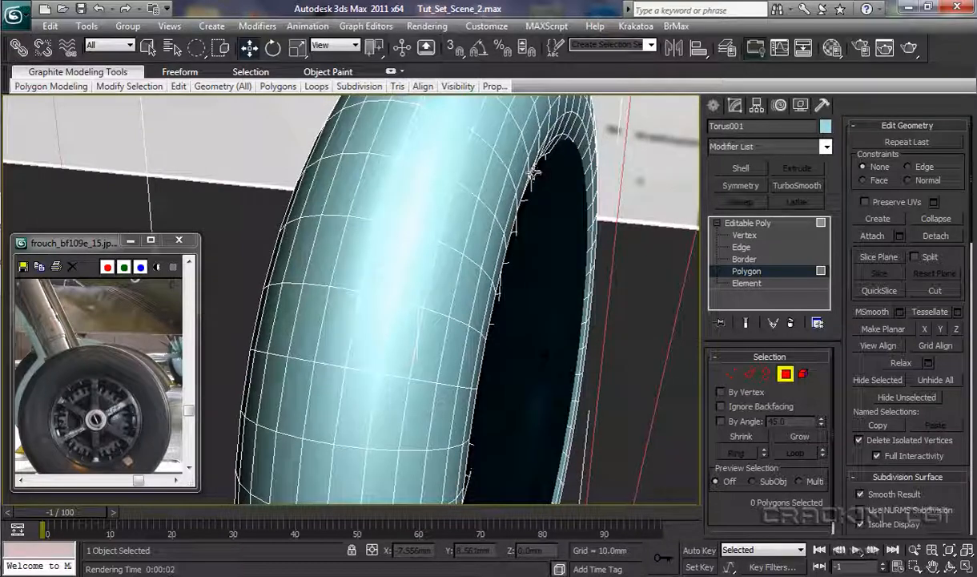
scroll(525, 194, "up", 4)
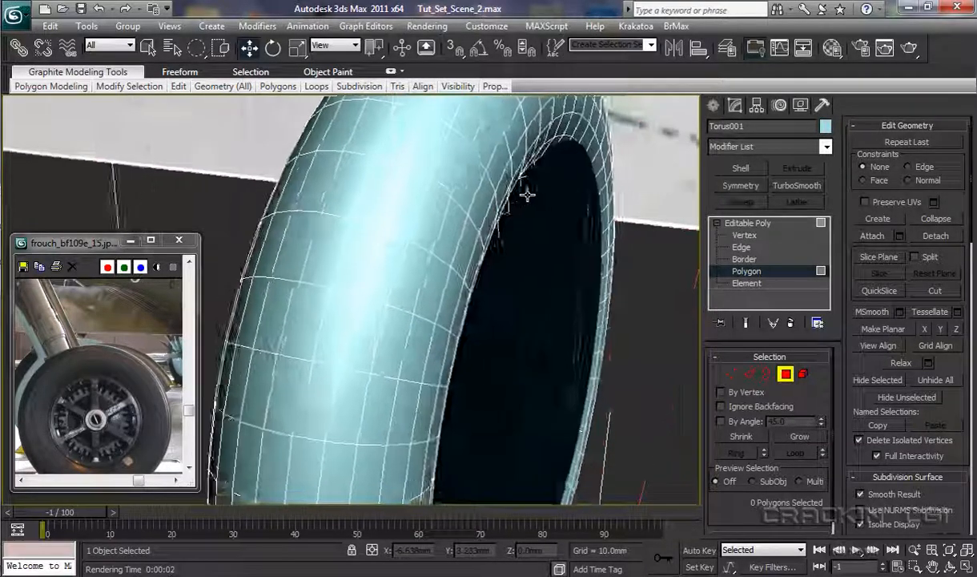
middle_click_drag(505, 194, 589, 197, "alt")
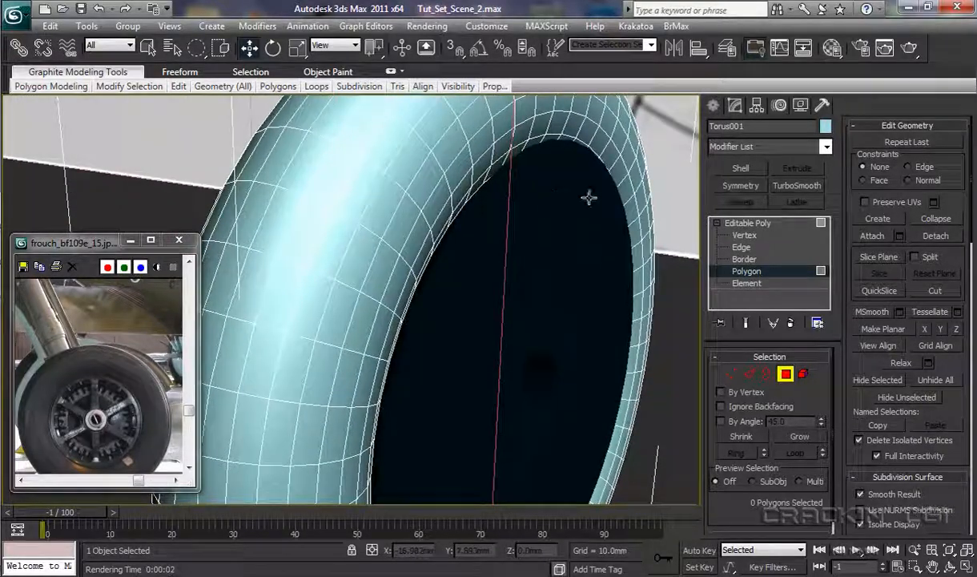
left_click(744, 227)
left_click(644, 175)
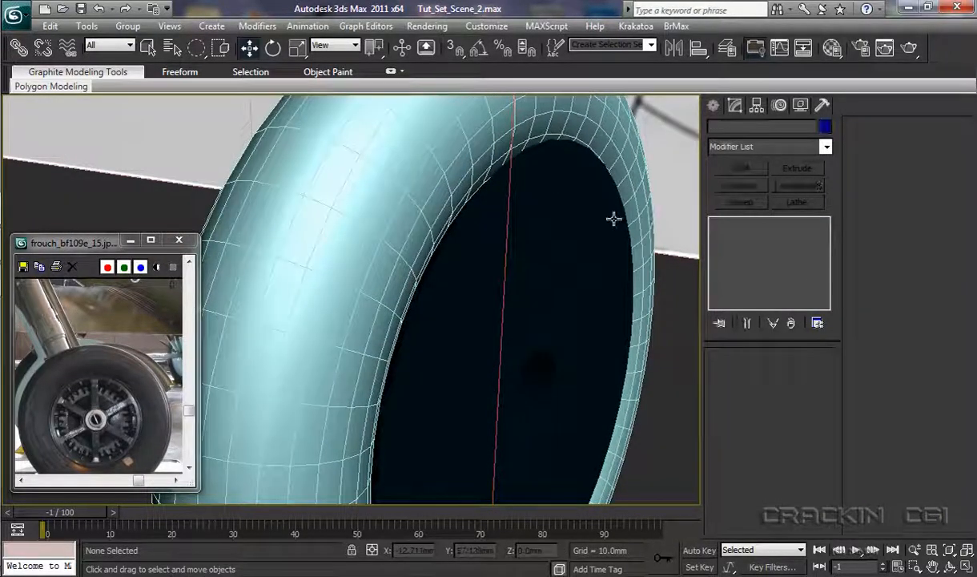
left_click(614, 218)
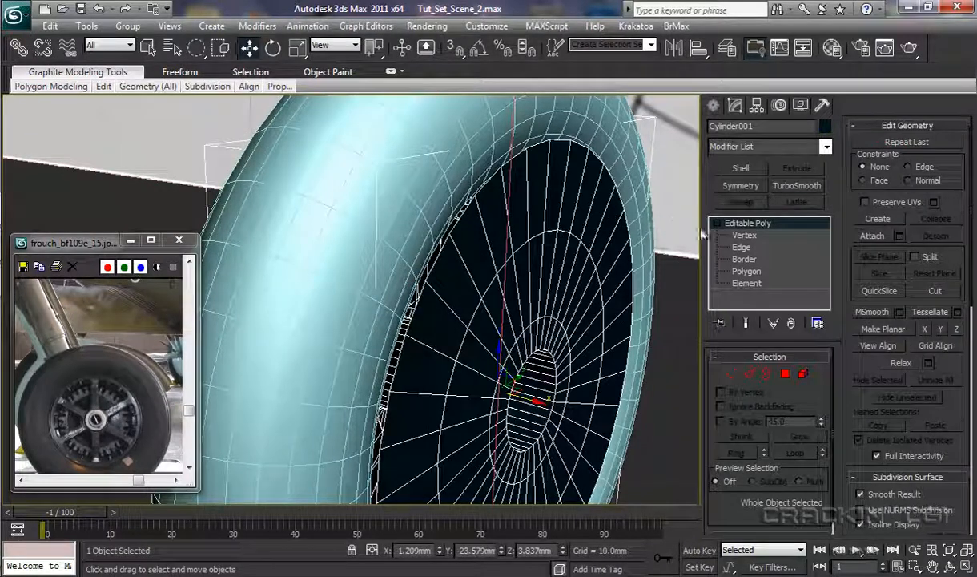
Enter Edge editing on the hub, select the outer edge loop of its back face and move it about 0.2 mm in negative X.
left_click(742, 248)
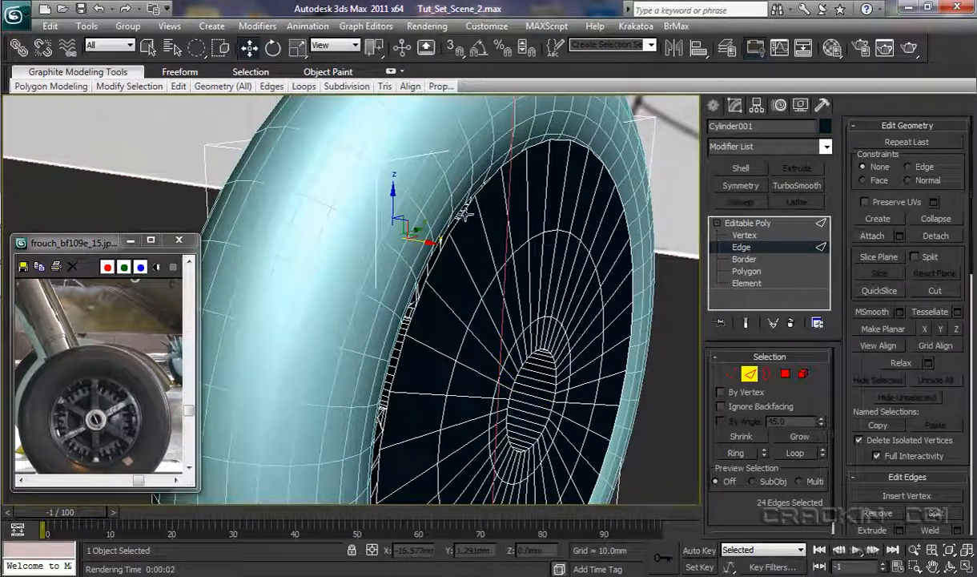
left_click(463, 211)
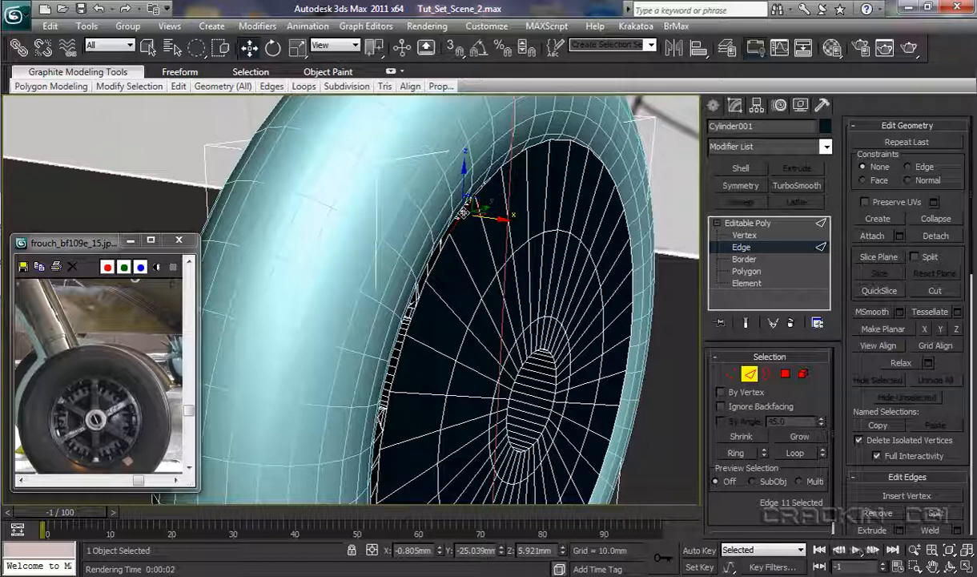
double_click(424, 234)
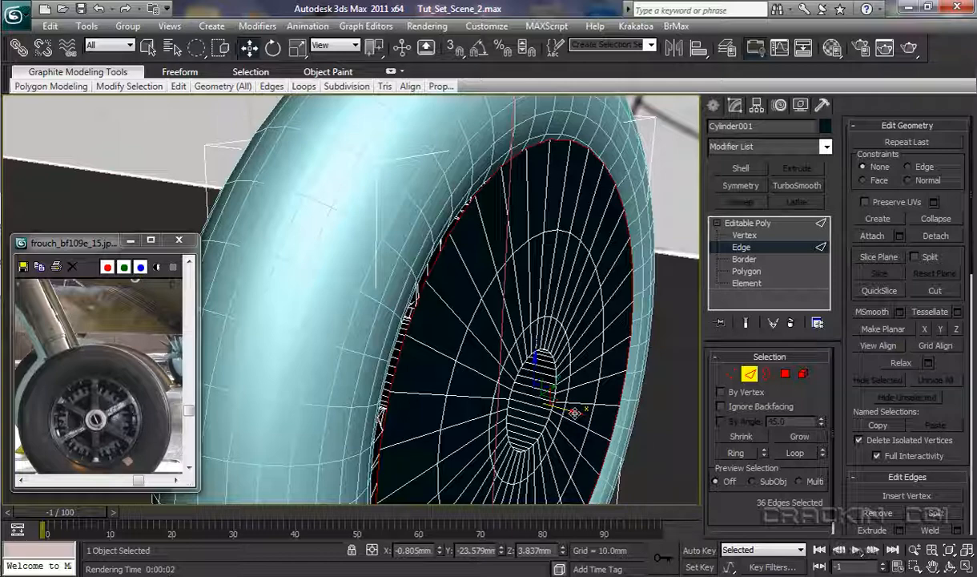
left_click_drag(575, 412, 564, 415)
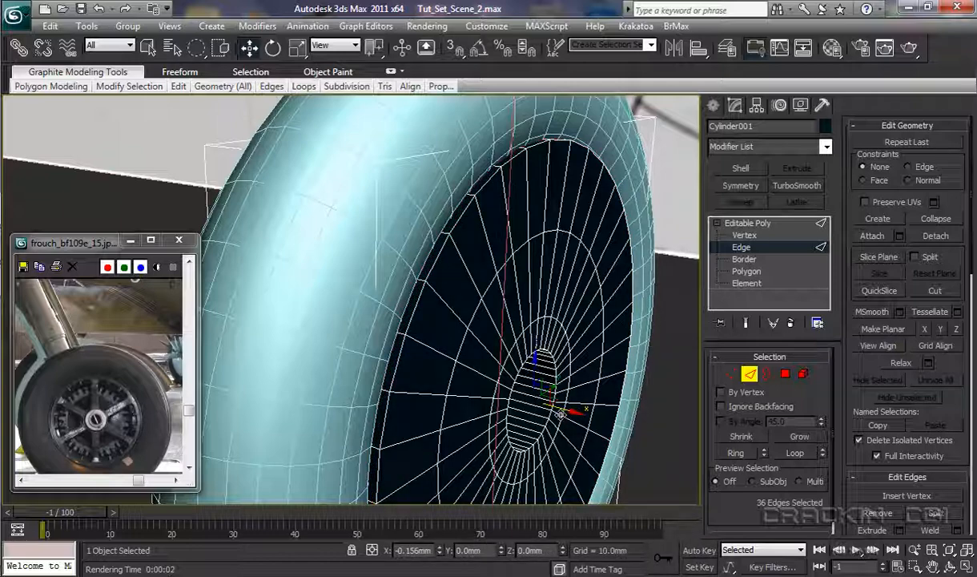
left_click_drag(559, 415, 558, 414)
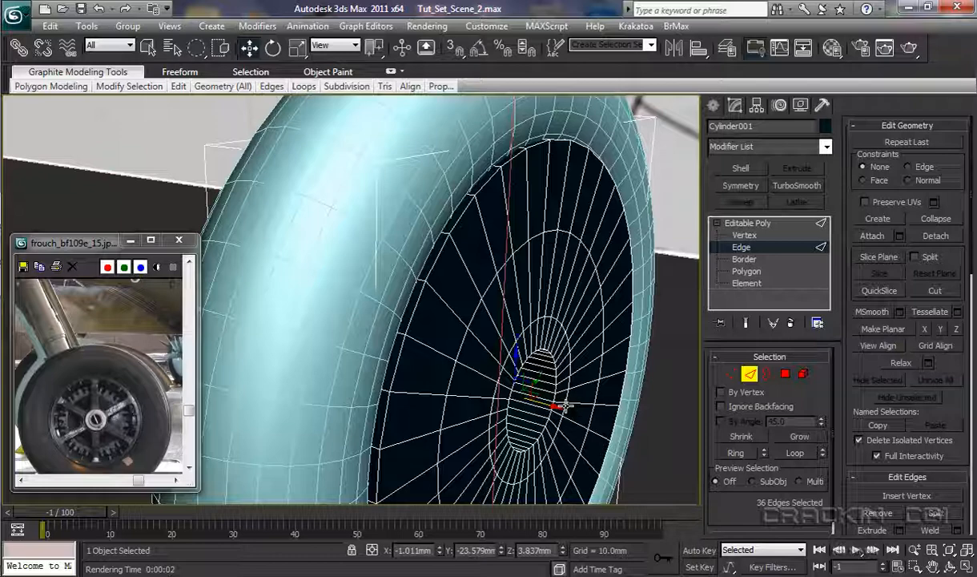
Show the wheel framed in the Front view and enter Vertex editing on the hub.
key("f")
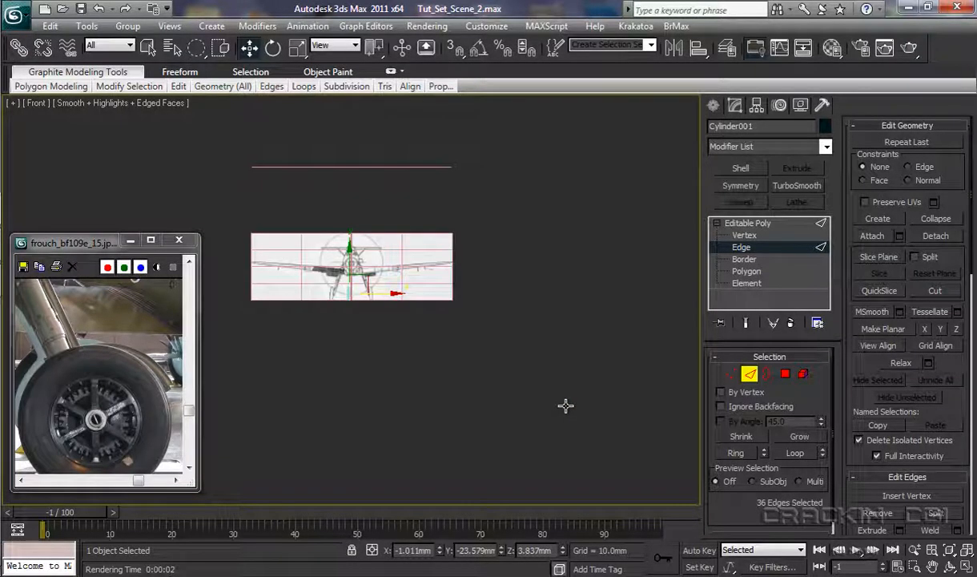
key("z")
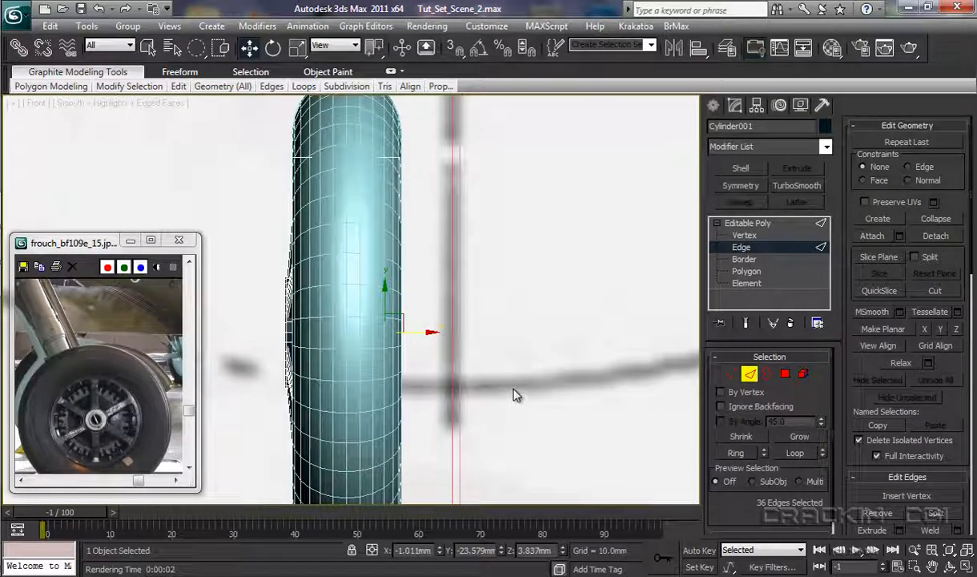
left_click(743, 234)
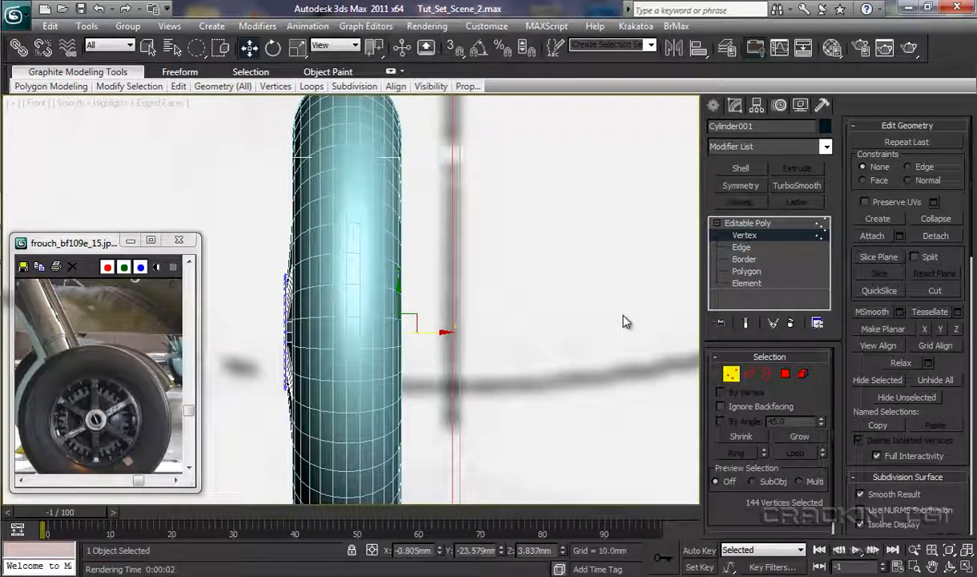